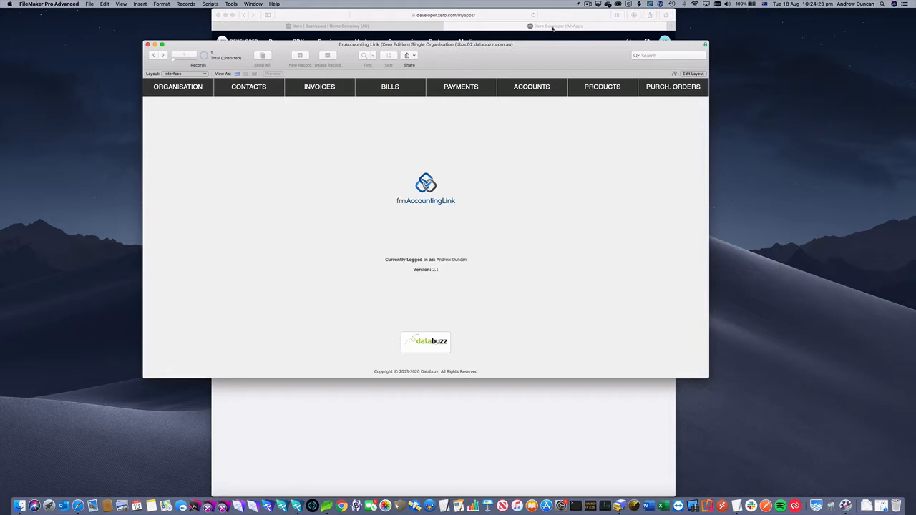
# - Open the details of the fmAccounting Link Demo Company AU app in the Xero developer portal
pyautogui.click(556, 16)
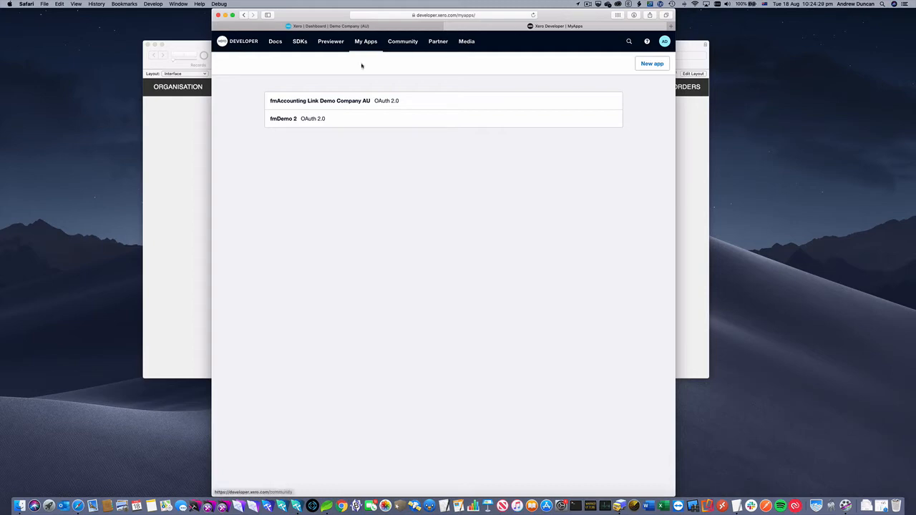
pyautogui.click(347, 103)
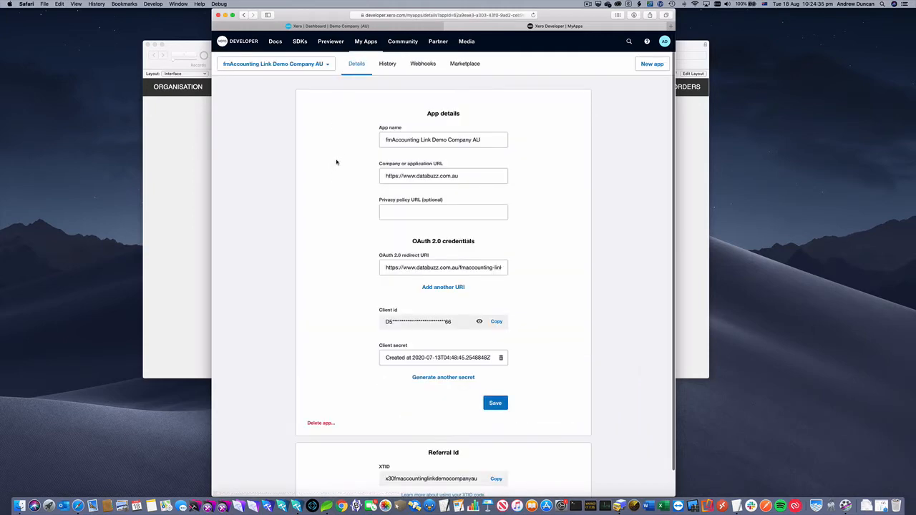
pyautogui.scroll(-1, 335, 162)
# - Update the organisation from Xero on the Organisation screen and dismiss the download confirmation
pyautogui.click(207, 109)
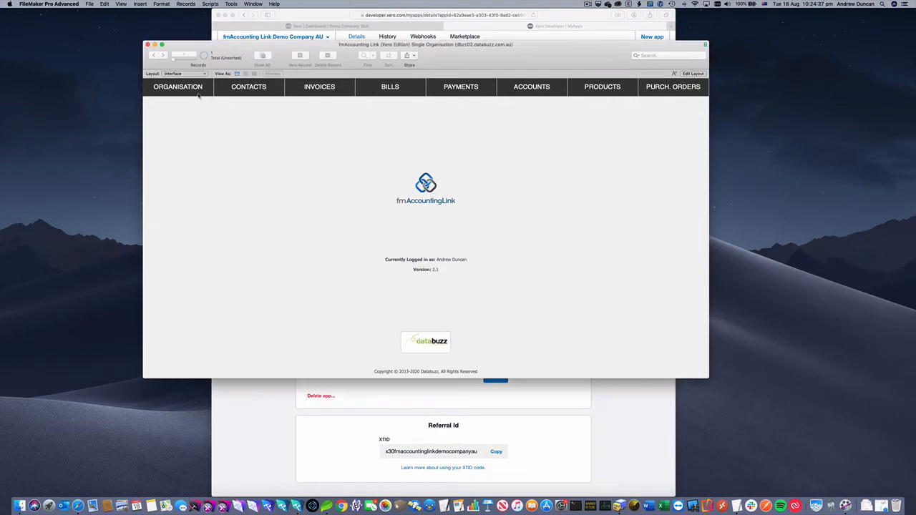
pyautogui.click(196, 91)
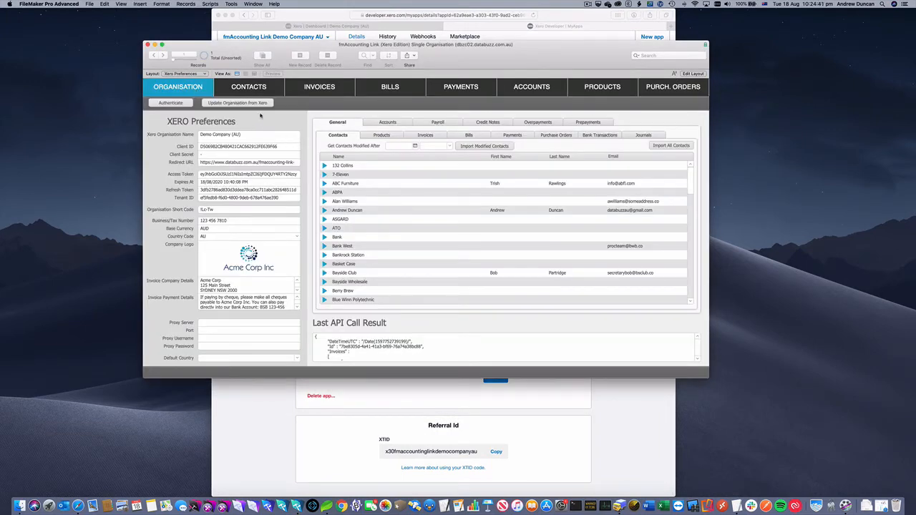
pyautogui.click(256, 104)
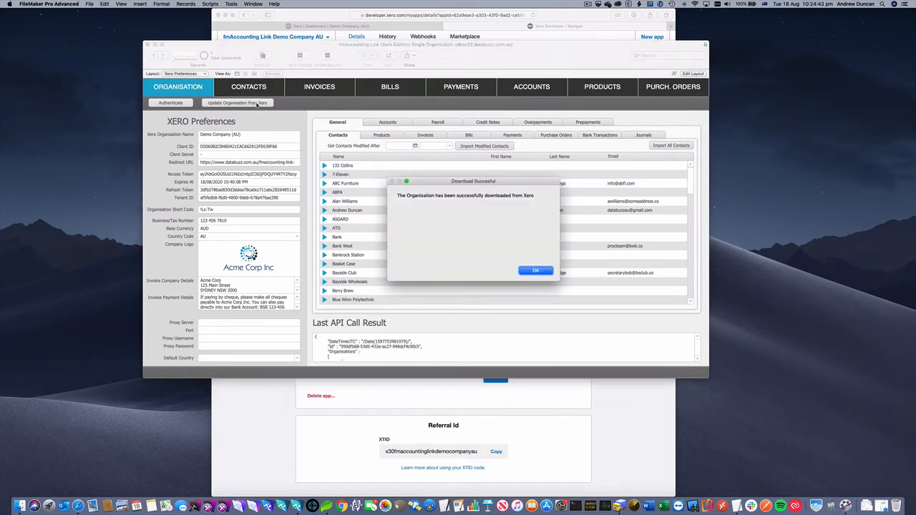
pyautogui.press('Return')
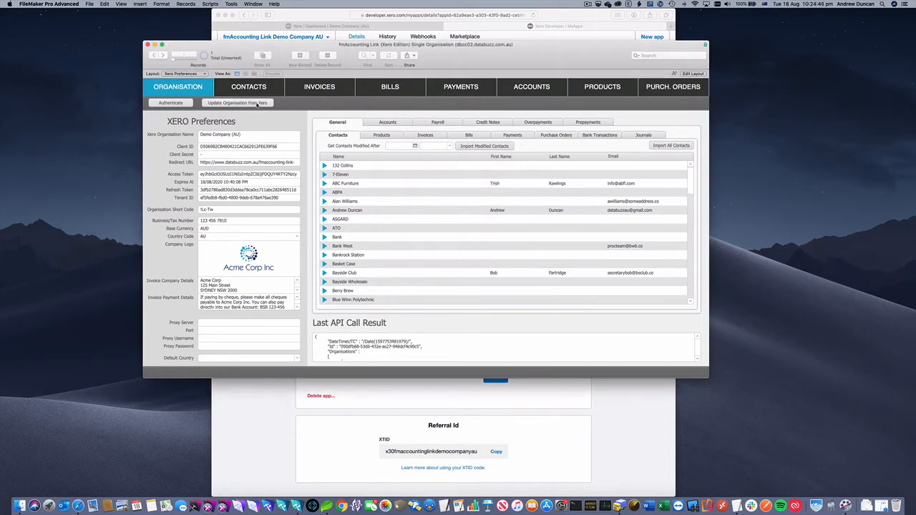
# - Create a webhook notifying about Contacts and Invoices, paste the notification URL, and save it
pyautogui.click(593, 405)
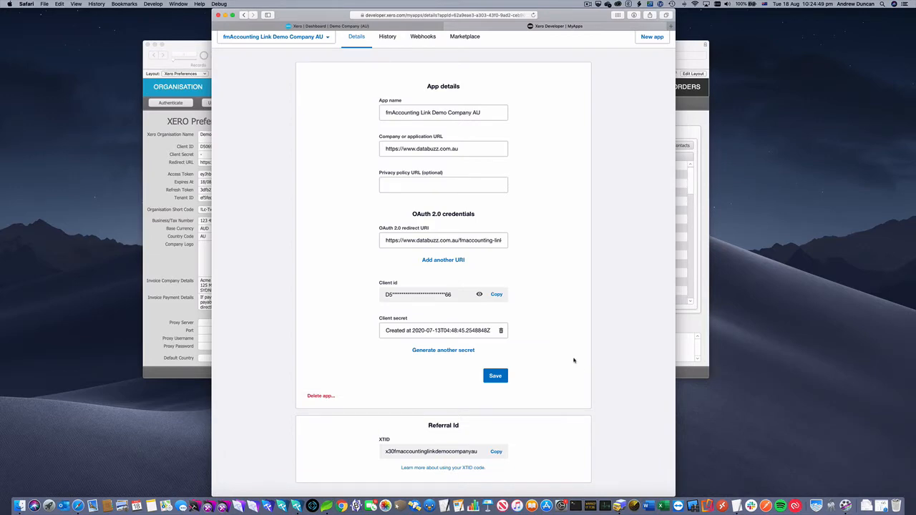
pyautogui.scroll(2, 551, 342)
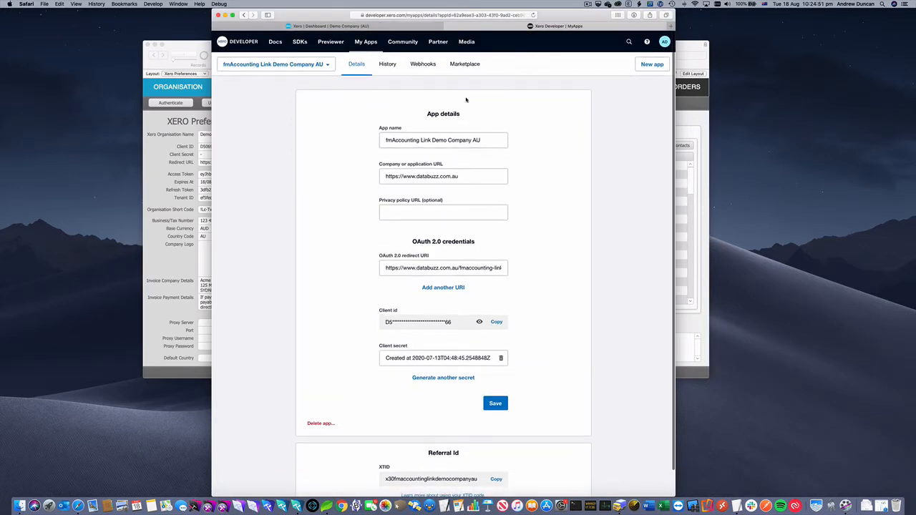
pyautogui.click(423, 67)
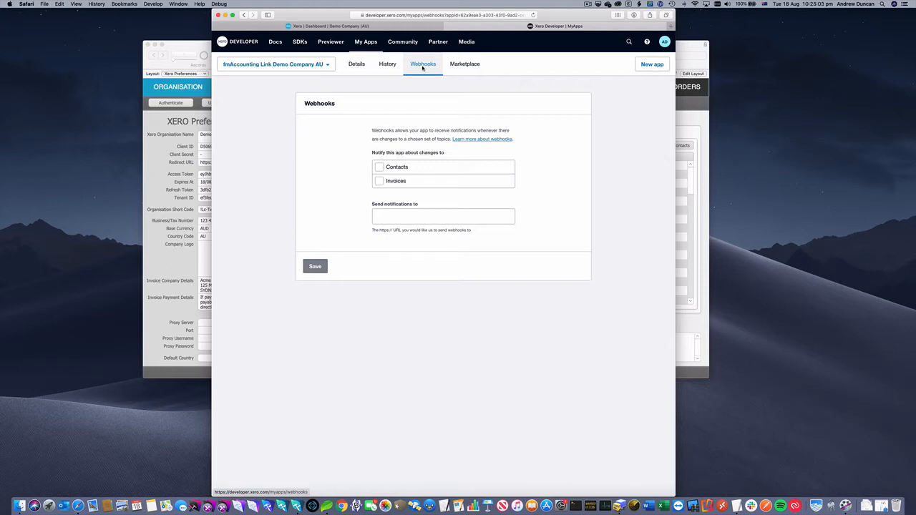
pyautogui.click(379, 167)
pyautogui.click(379, 181)
pyautogui.click(390, 214)
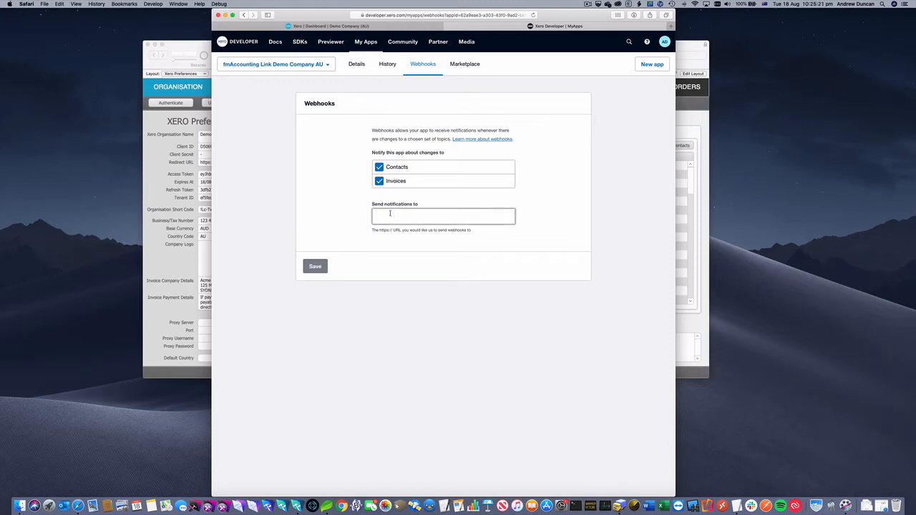
pyautogui.press('super+v')
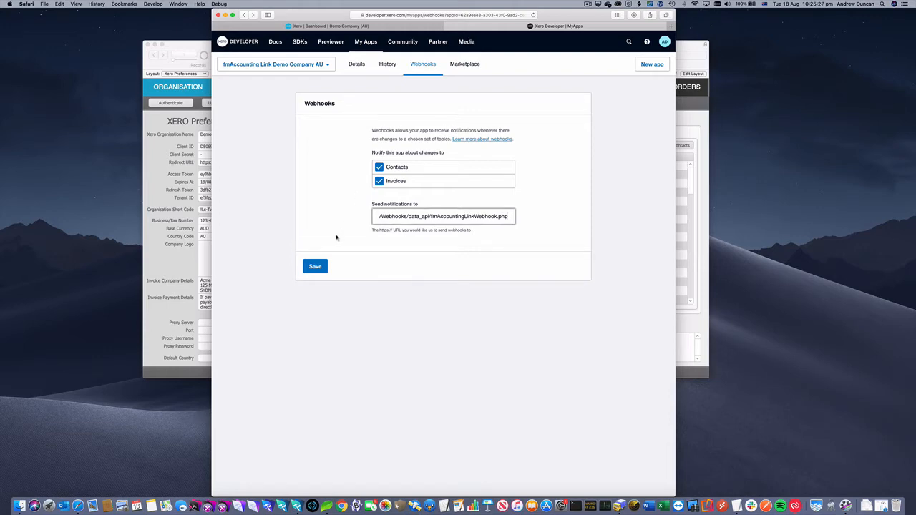
pyautogui.click(316, 266)
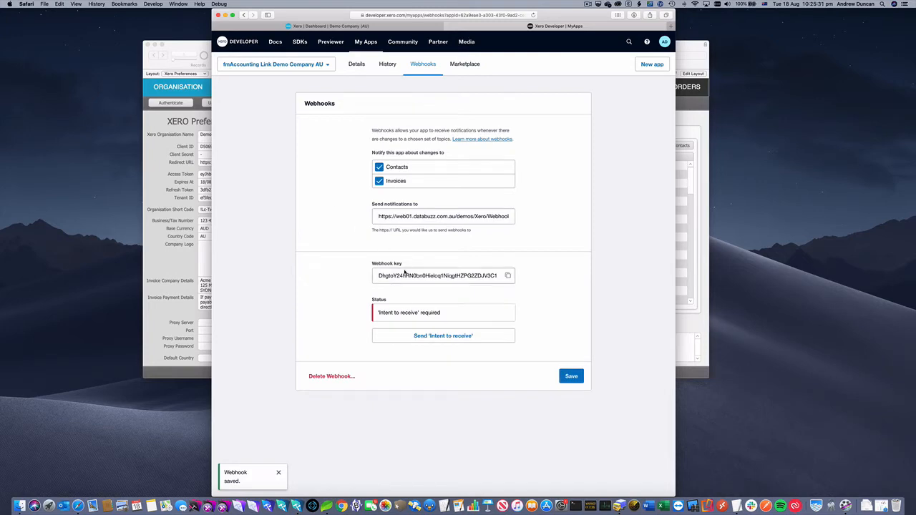
# - Copy the webhook key and switch to the code editor
pyautogui.click(507, 276)
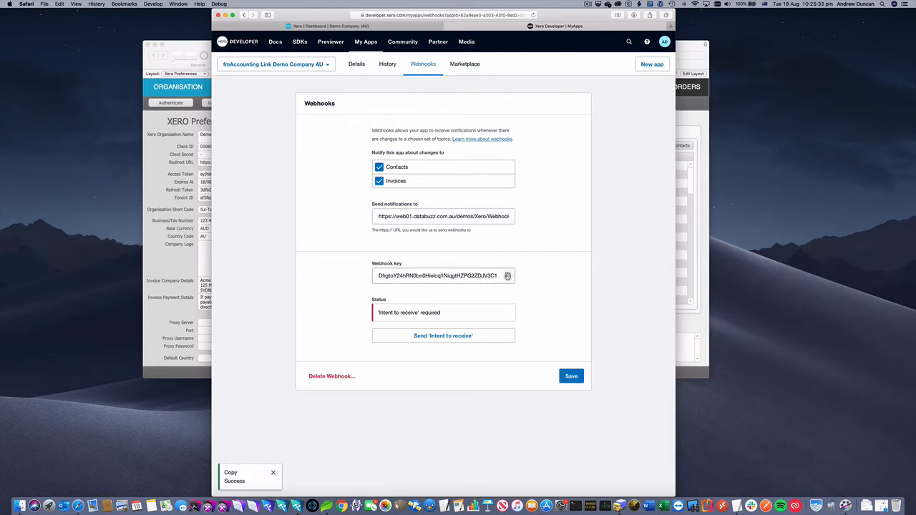
pyautogui.press('super+Tab')
pyautogui.press('super+Tab')
pyautogui.press('super+Tab')
pyautogui.press('super+Tab')
pyautogui.press('super+Tab')
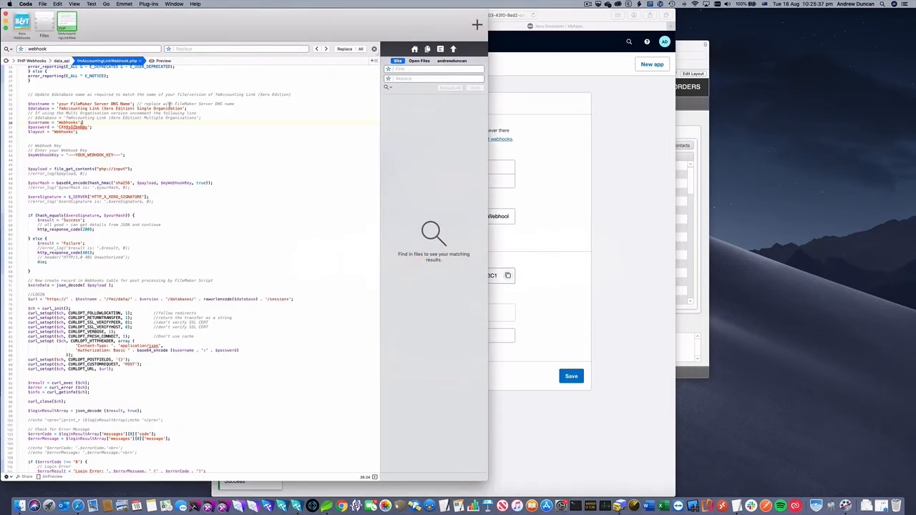
# - Examine the hostname and webhook key settings in the fmAccountingLinkWebhook.php script
pyautogui.scroll(-1, 126, 115)
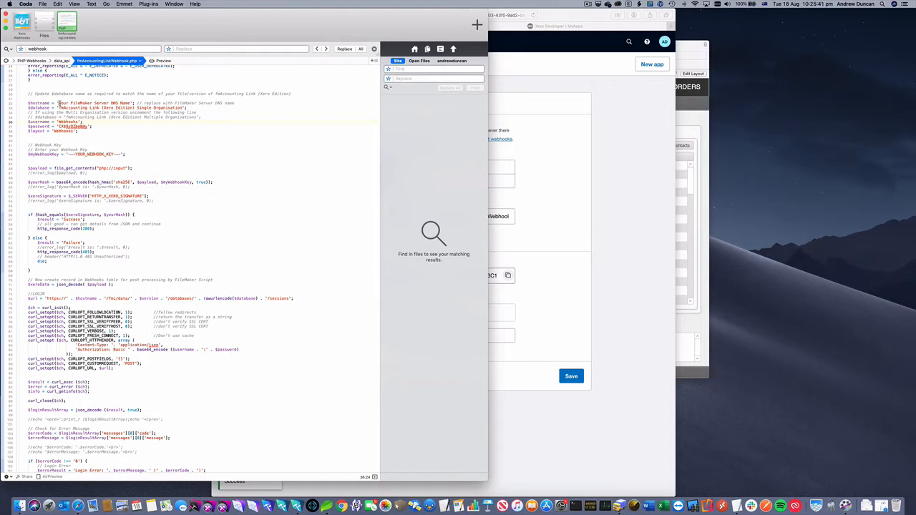
pyautogui.moveTo(59, 103); pyautogui.dragTo(130, 103)
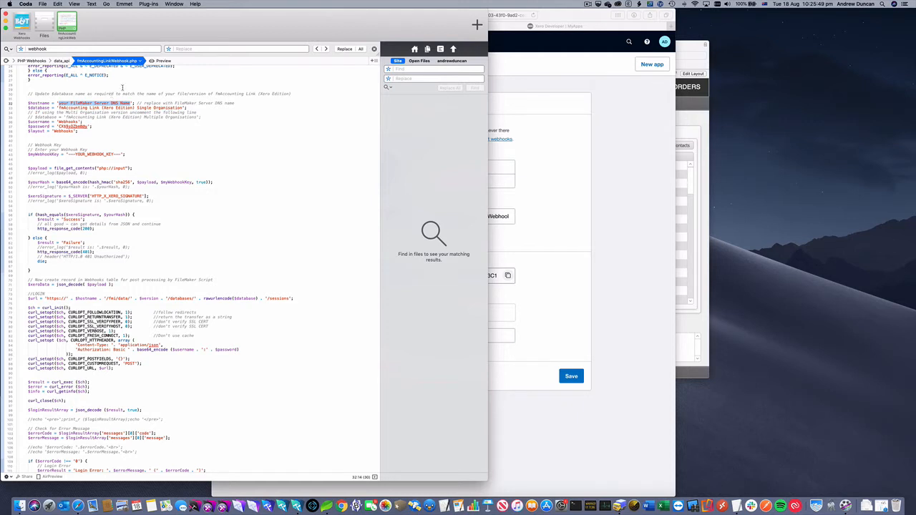
pyautogui.click(122, 88)
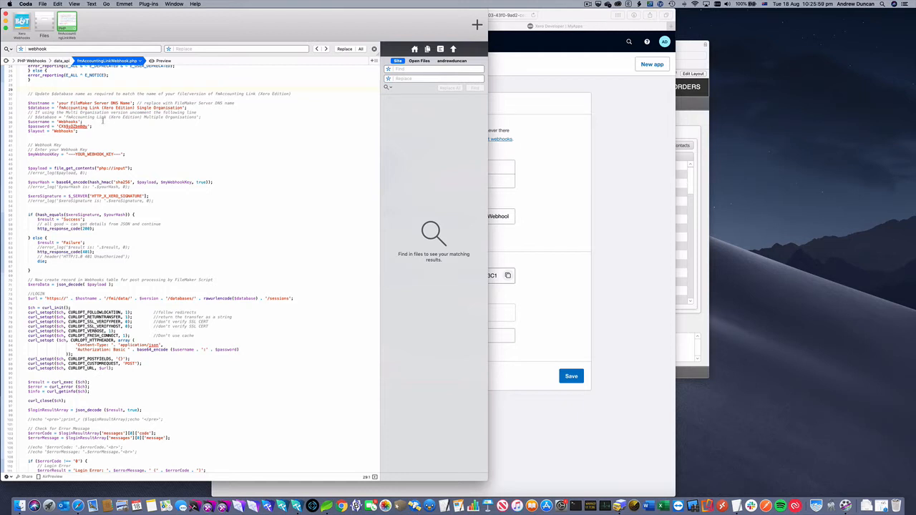
pyautogui.scroll(-3, 129, 126)
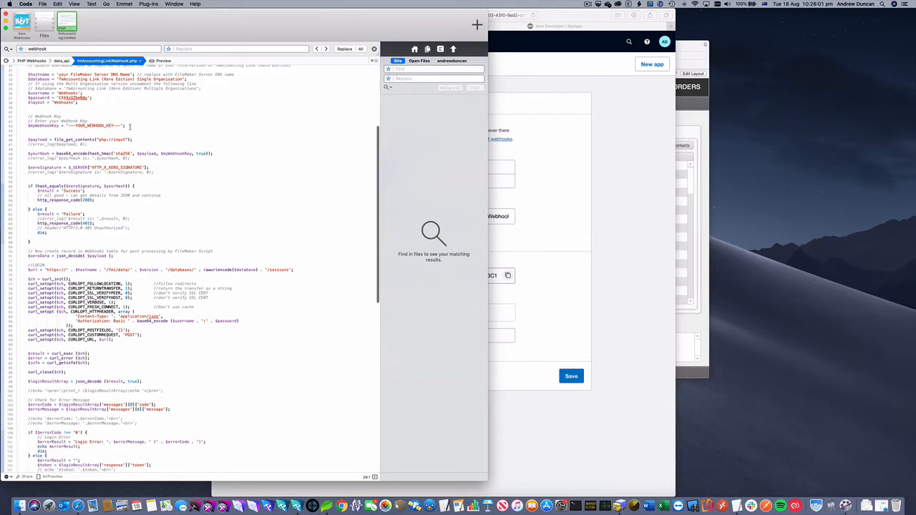
pyautogui.scroll(-1, 129, 126)
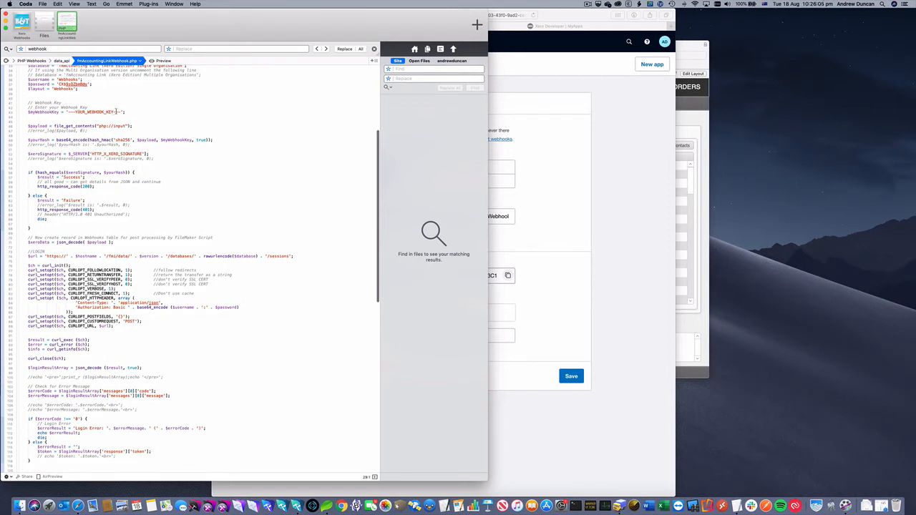
pyautogui.click(121, 112)
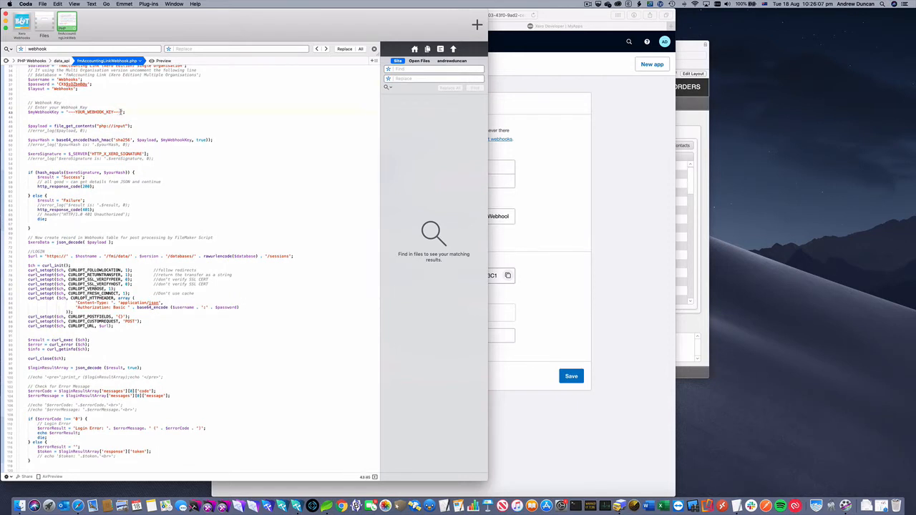
pyautogui.moveTo(121, 111); pyautogui.dragTo(76, 111)
pyautogui.click(75, 111)
# - In the file editor, replace the $myWebhookKey placeholder in fmAccountingLinkWebhook.php with the pasted webhook key
pyautogui.press('super+Tab')
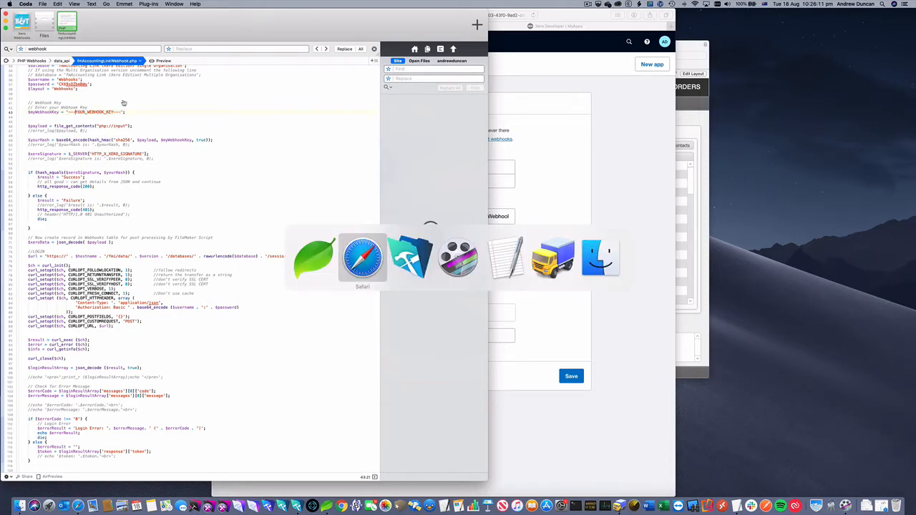
pyautogui.press('super+Tab')
pyautogui.press('super+Tab')
pyautogui.press('super+Tab')
pyautogui.press('super+Tab')
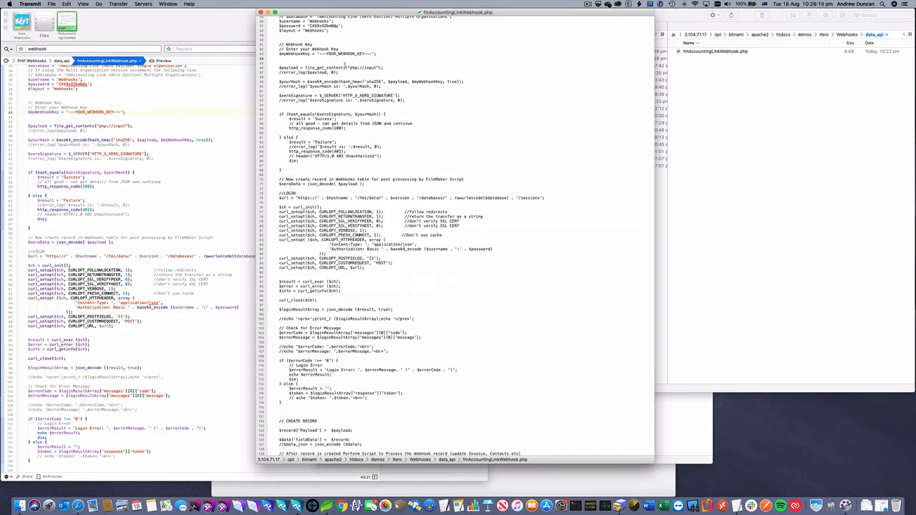
pyautogui.moveTo(320, 53); pyautogui.dragTo(372, 55)
pyautogui.press('super+v')
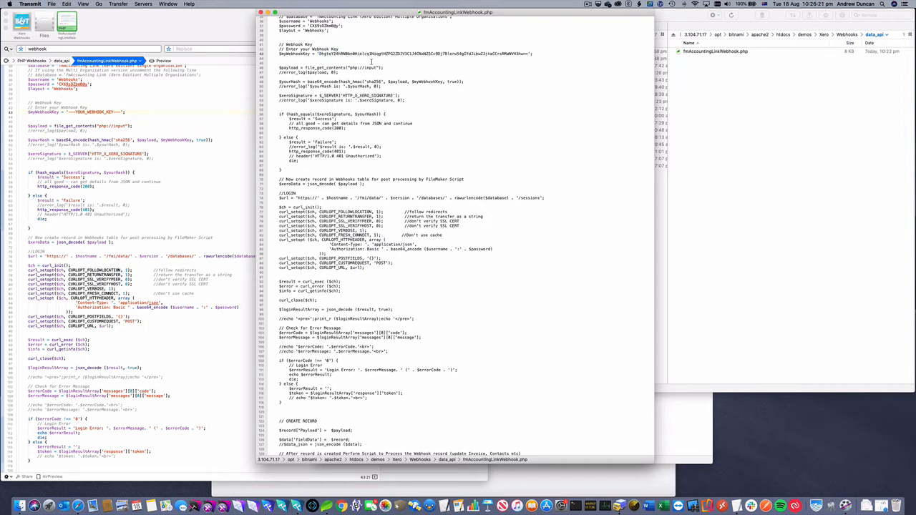
# - Hide the Coda editor window
pyautogui.press('super+Tab')
pyautogui.press('super+Tab')
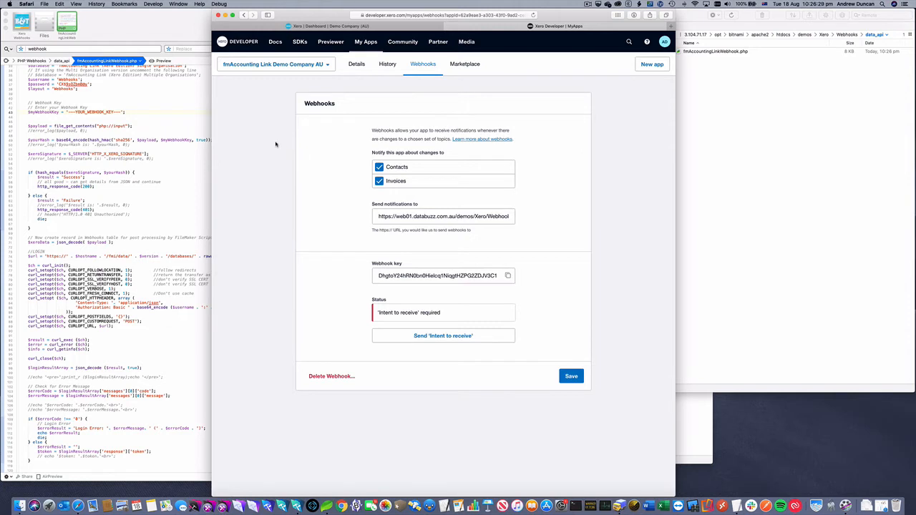
pyautogui.click(155, 45)
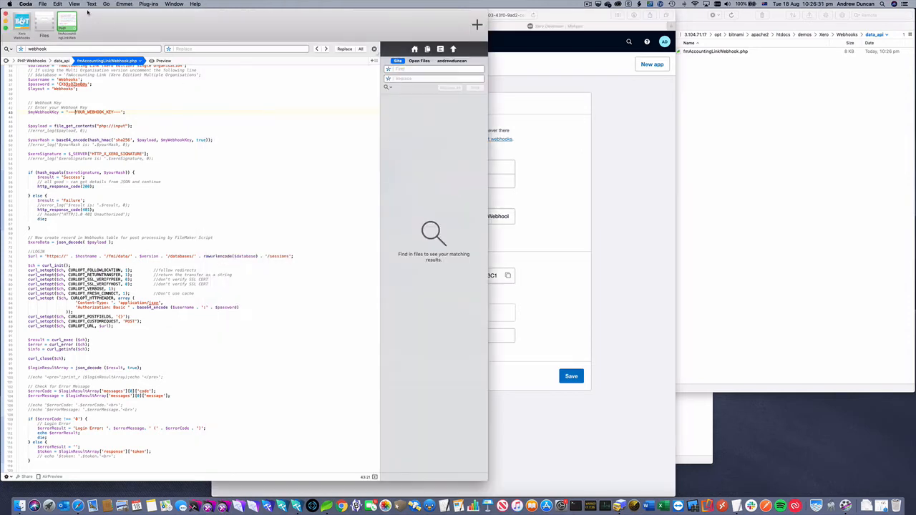
pyautogui.click(25, 3)
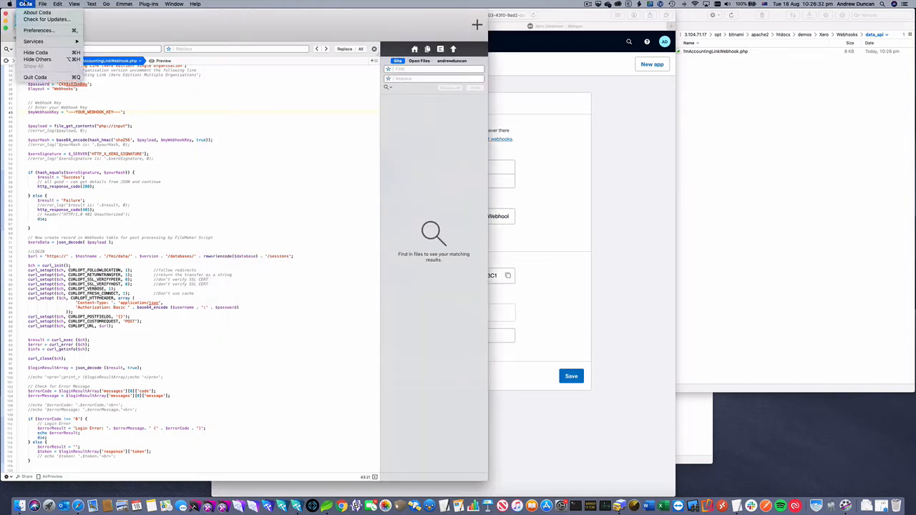
pyautogui.click(36, 53)
pyautogui.moveTo(197, 52); pyautogui.dragTo(61, 23)
# - Open a new FileMaker window on the Webhooks layout, then resize and position it
pyautogui.click(253, 4)
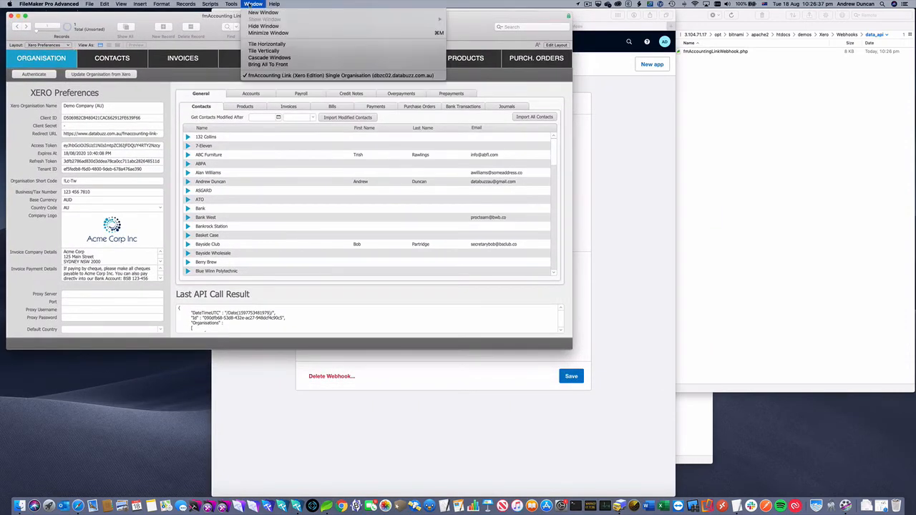
pyautogui.click(250, 12)
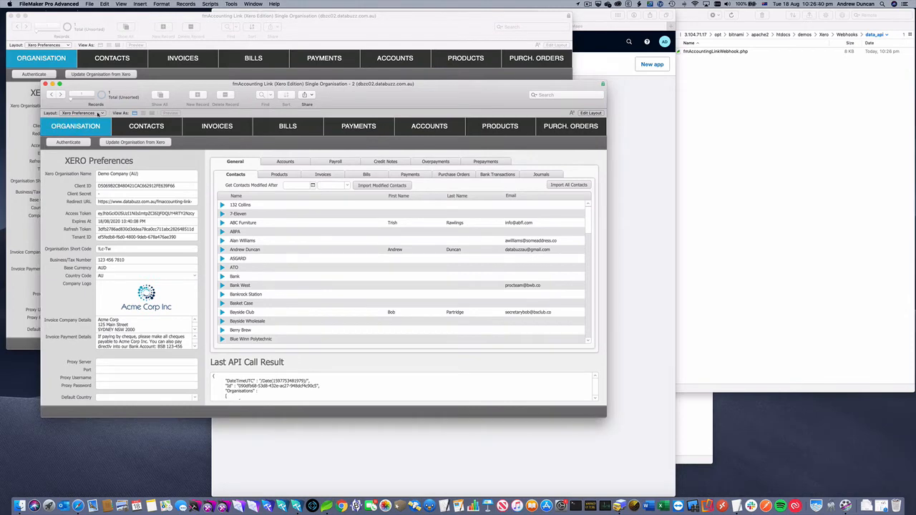
pyautogui.click(98, 113)
pyautogui.moveTo(100, 435)
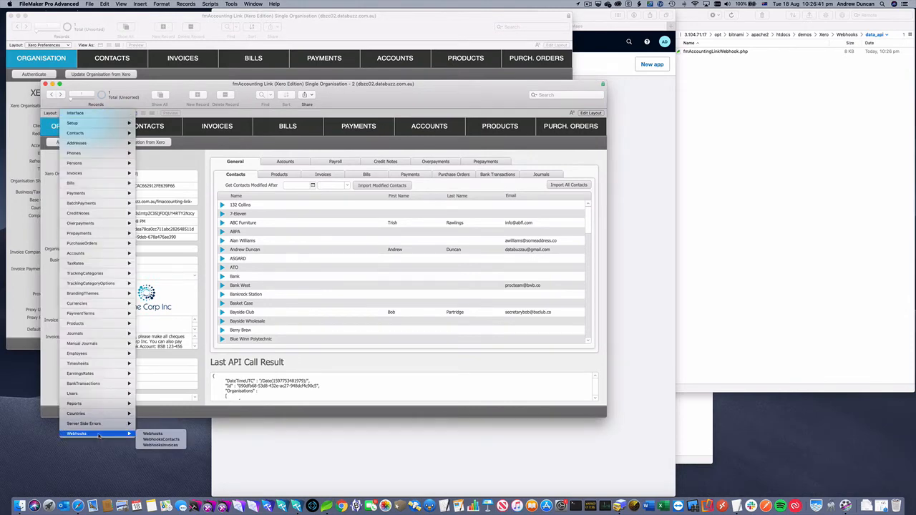
pyautogui.click(154, 434)
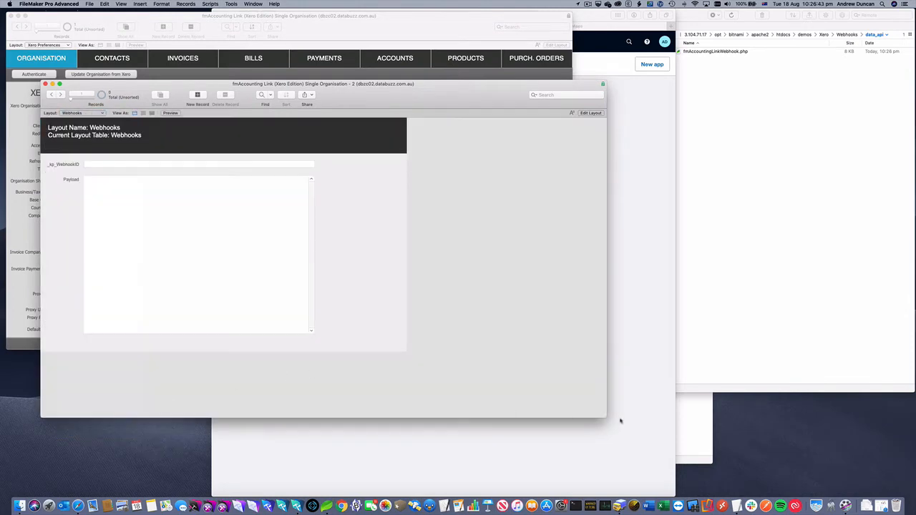
pyautogui.moveTo(604, 417); pyautogui.dragTo(411, 367)
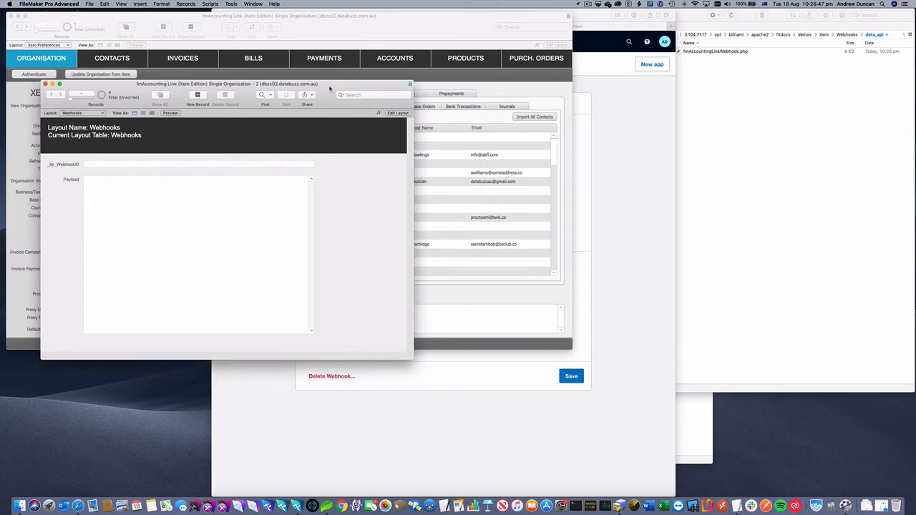
pyautogui.moveTo(329, 89); pyautogui.dragTo(337, 201)
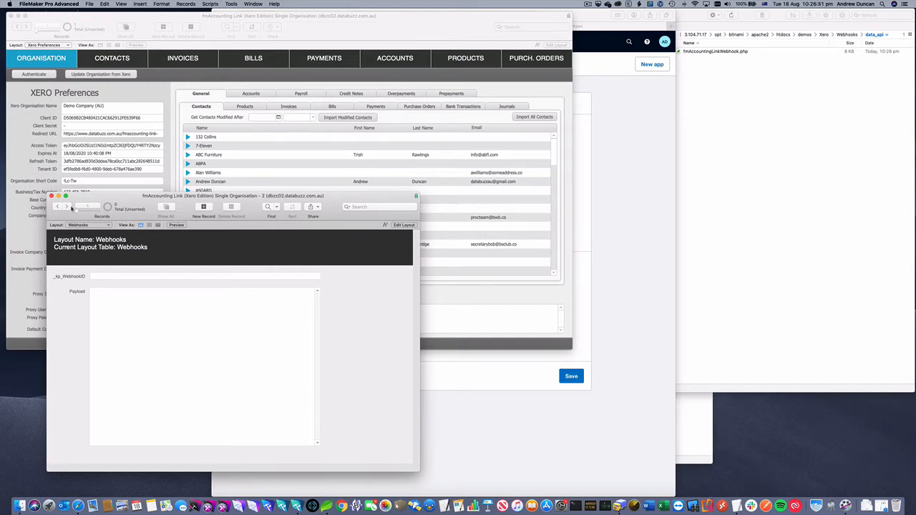
# - Send 'Intent to receive' for the webhook and bring the FileMaker Webhooks window forward
pyautogui.click(613, 194)
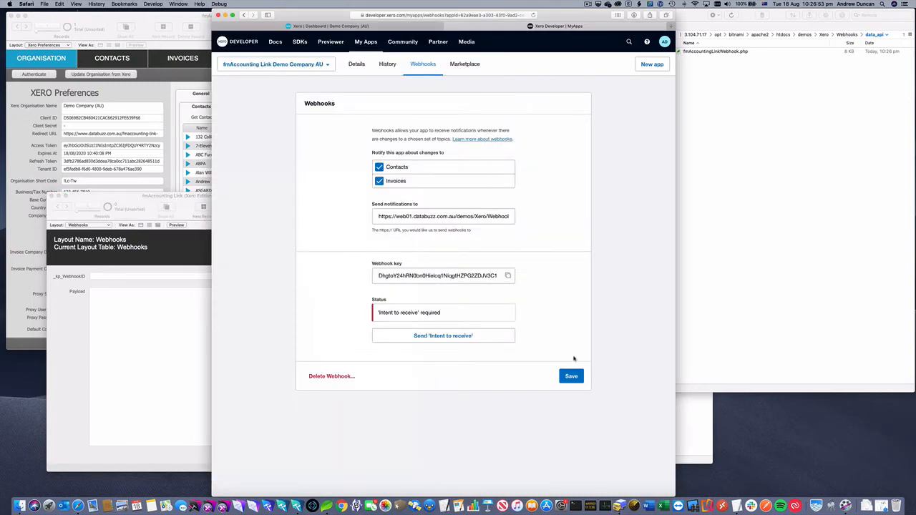
pyautogui.click(444, 337)
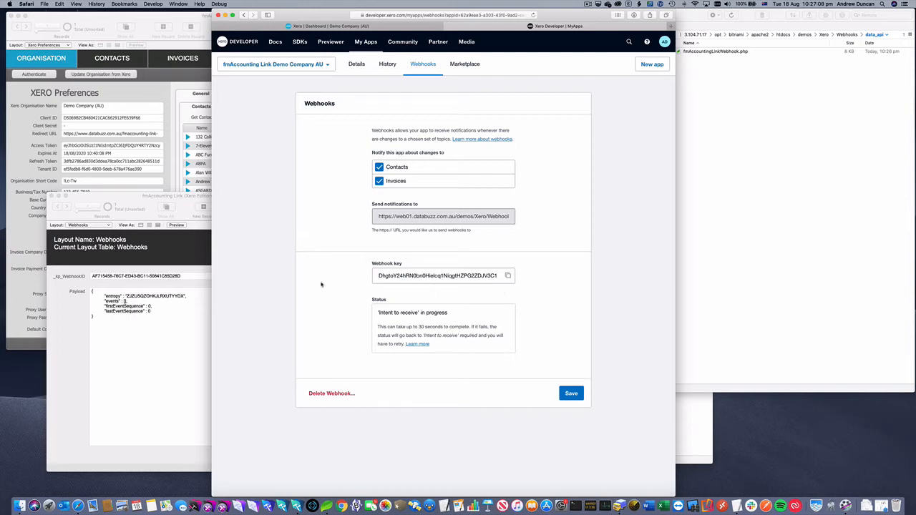
pyautogui.click(67, 270)
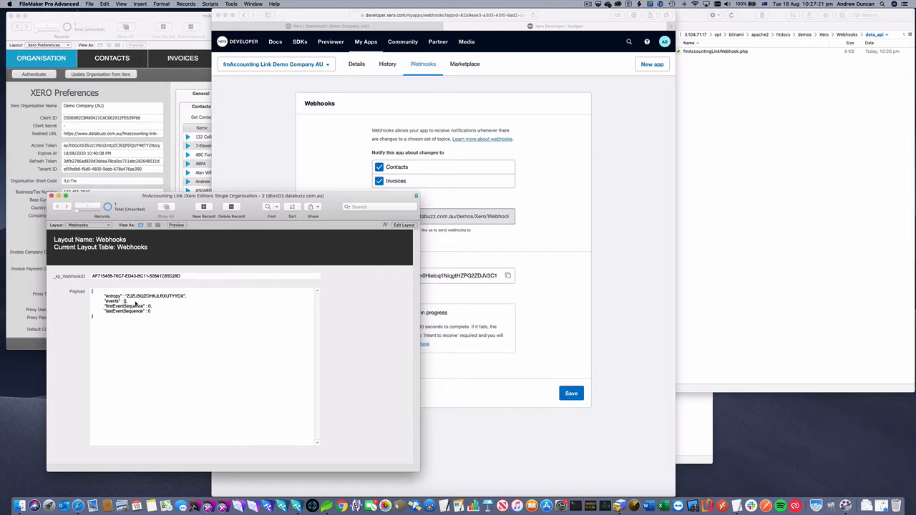
# - Save the webhook settings for Contacts and Invoices in the Xero developer portal
pyautogui.click(125, 301)
pyautogui.write(']')
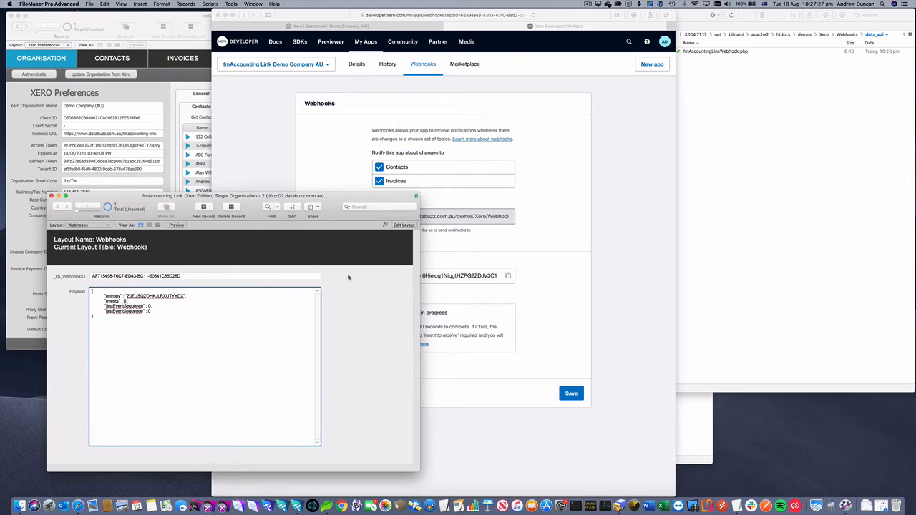
pyautogui.click(569, 262)
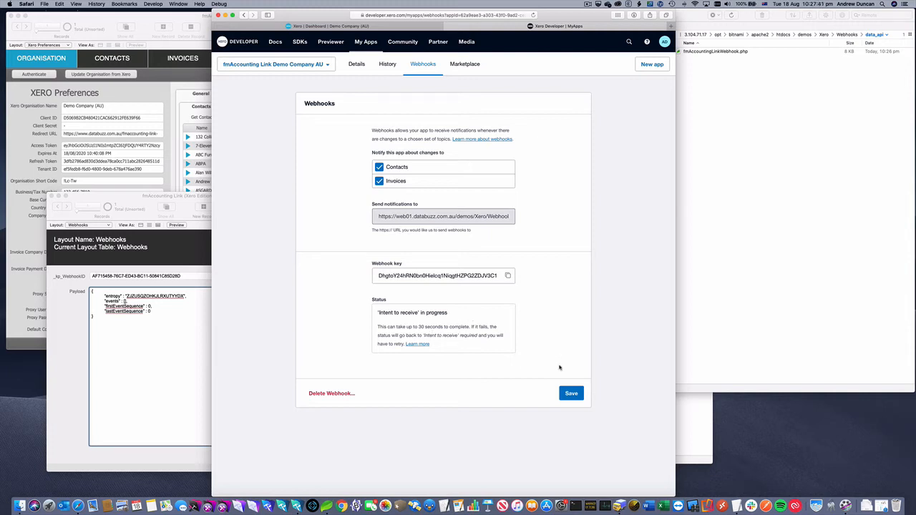
pyautogui.click(571, 393)
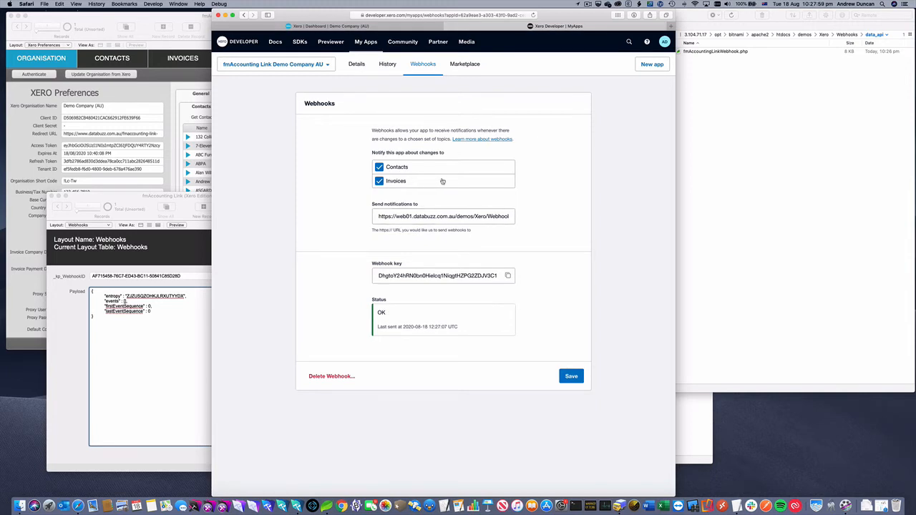
# - Switch to the Xero dashboard and review the full contacts list in fmAccounting Link
pyautogui.click(369, 27)
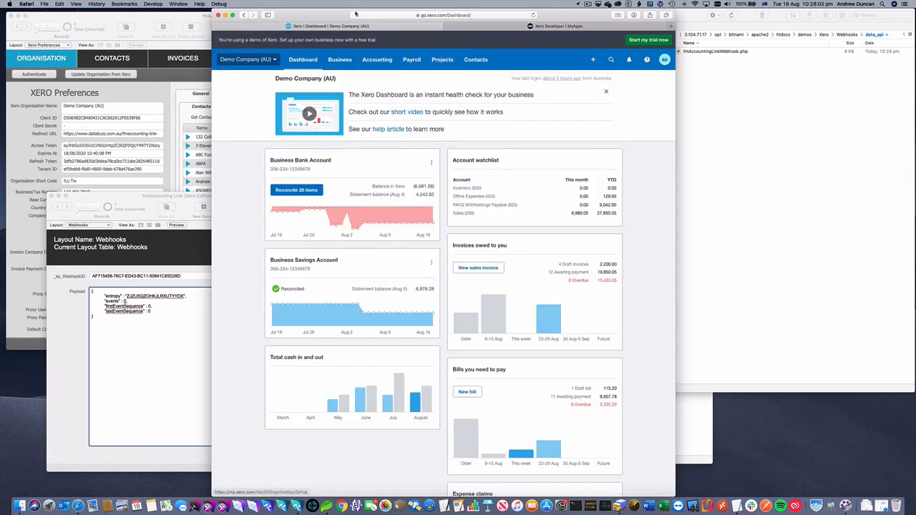
pyautogui.moveTo(356, 13); pyautogui.dragTo(403, 7)
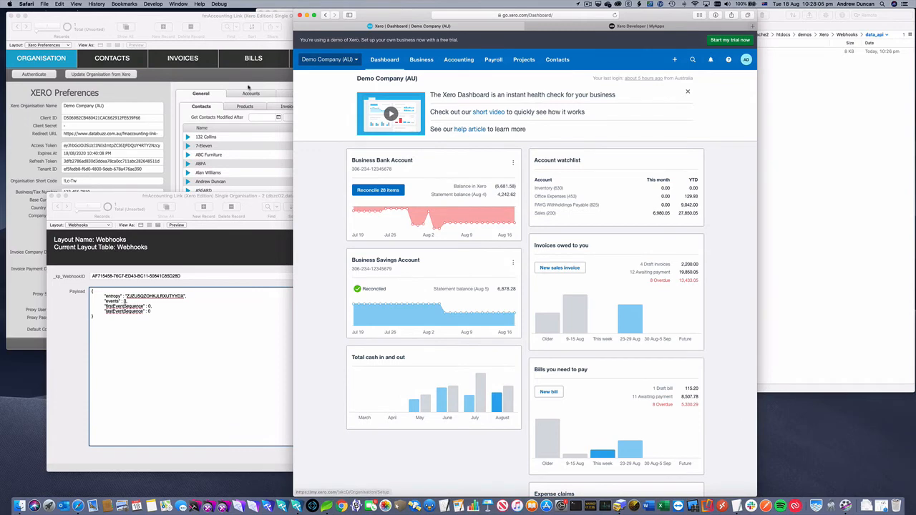
pyautogui.click(249, 88)
pyautogui.click(112, 58)
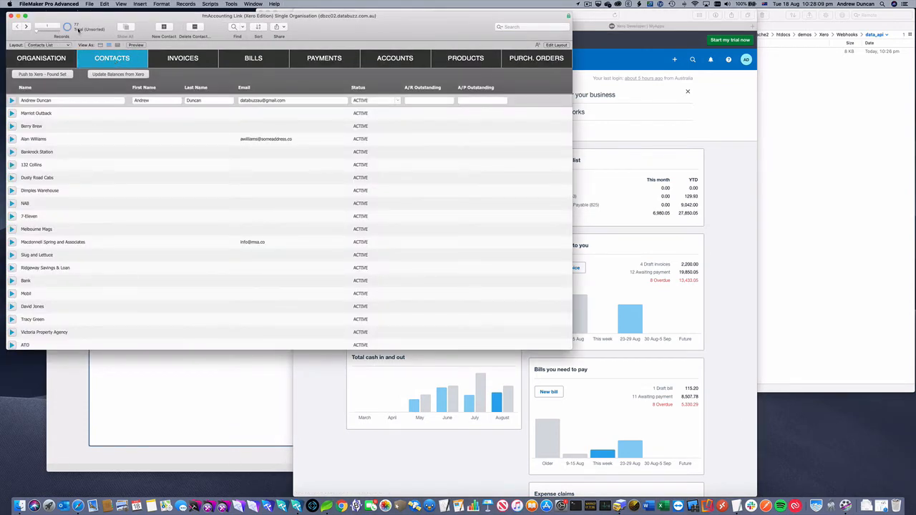
pyautogui.scroll(-15, 120, 176)
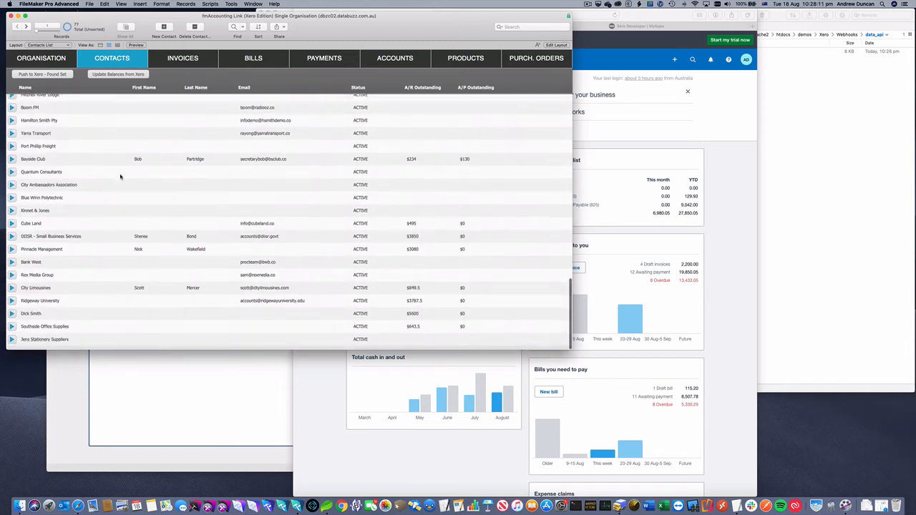
# - Create and save a new Xero contact named Sausages Sydney Pty Ltd
pyautogui.click(80, 368)
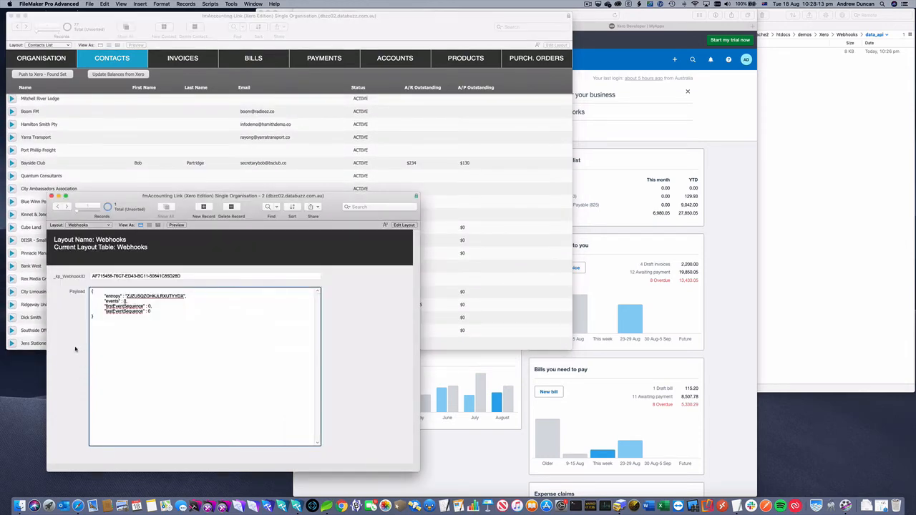
pyautogui.click(718, 143)
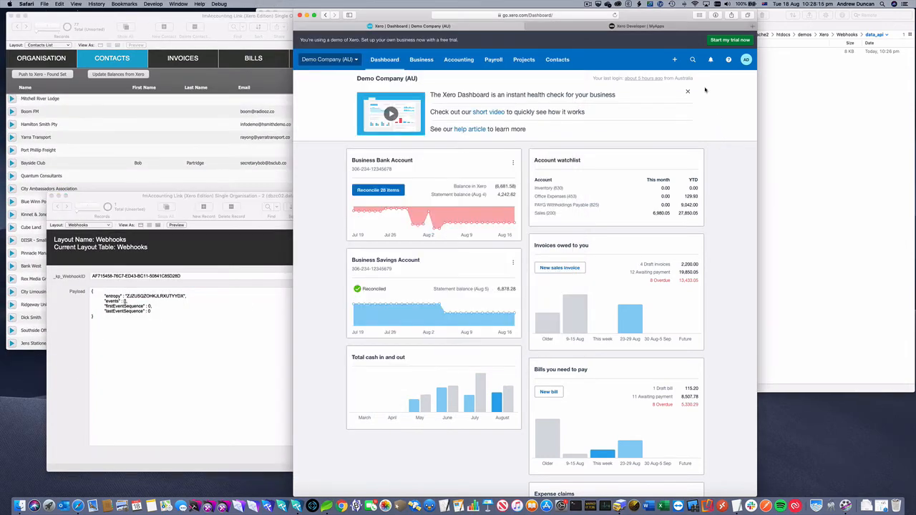
pyautogui.click(675, 63)
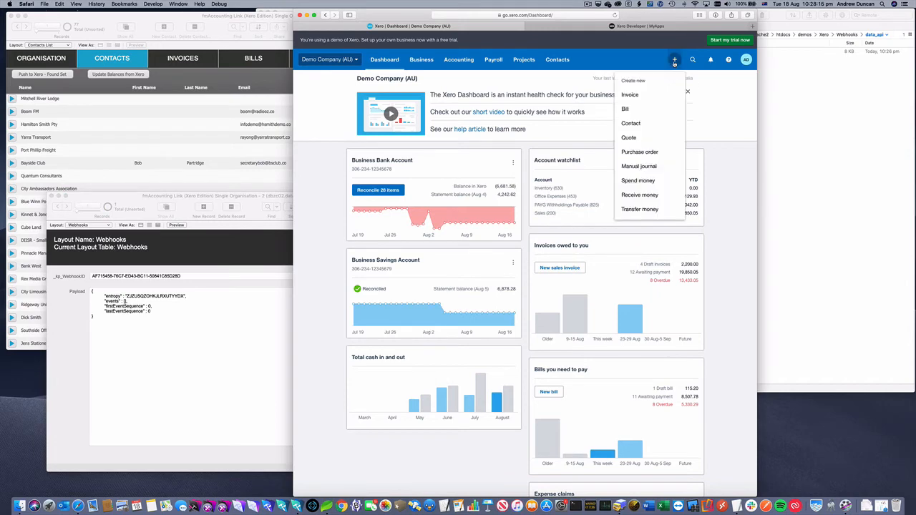
pyautogui.click(647, 123)
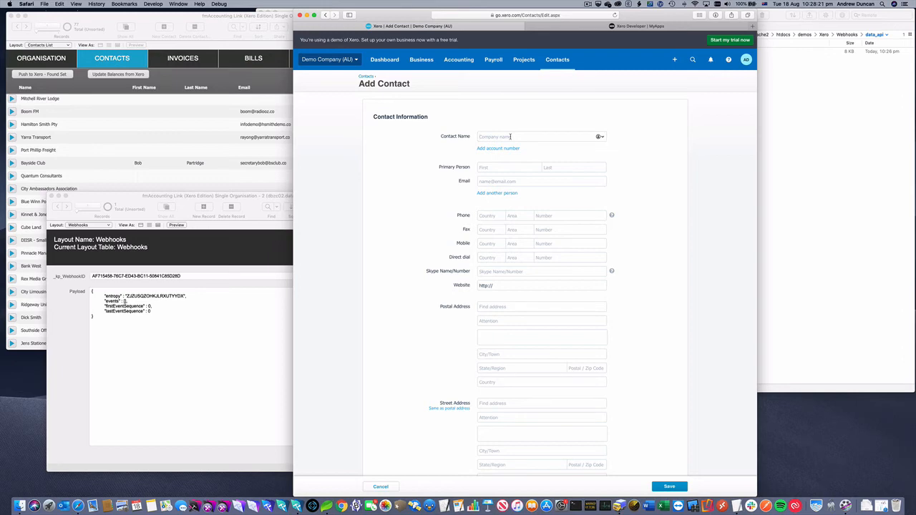
pyautogui.click(510, 136)
pyautogui.write('Sausages Sydney Pth ')
pyautogui.write(' Ltd')
pyautogui.scroll(-5, 540, 253)
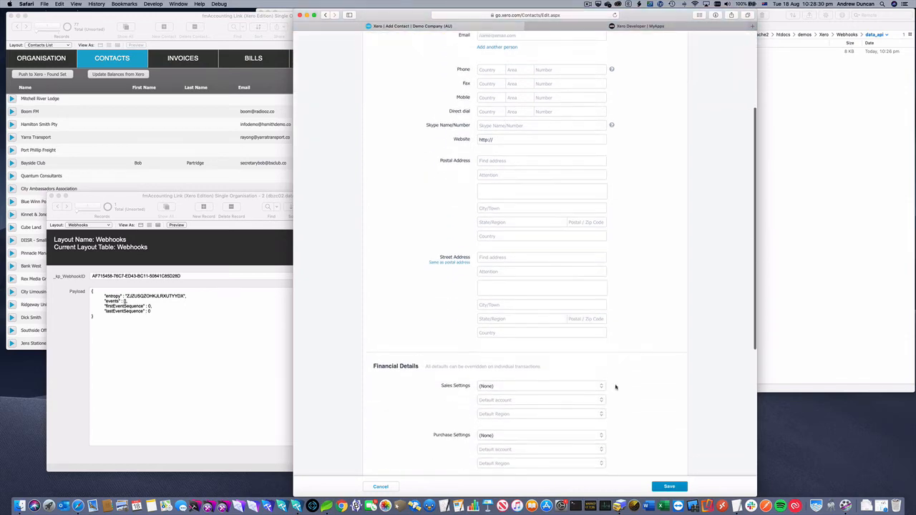
pyautogui.click(670, 488)
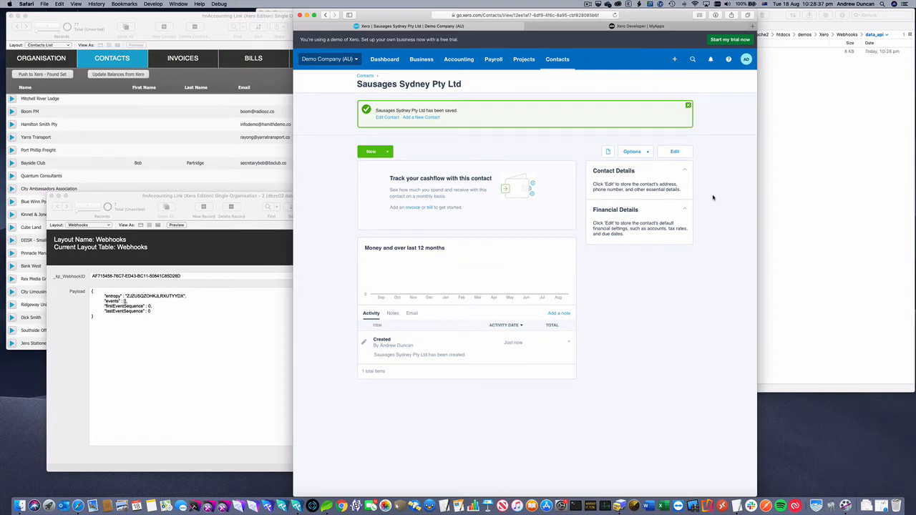
# - Move the Webhooks window and step to the newest webhook record to inspect its contact event payload
pyautogui.click(132, 201)
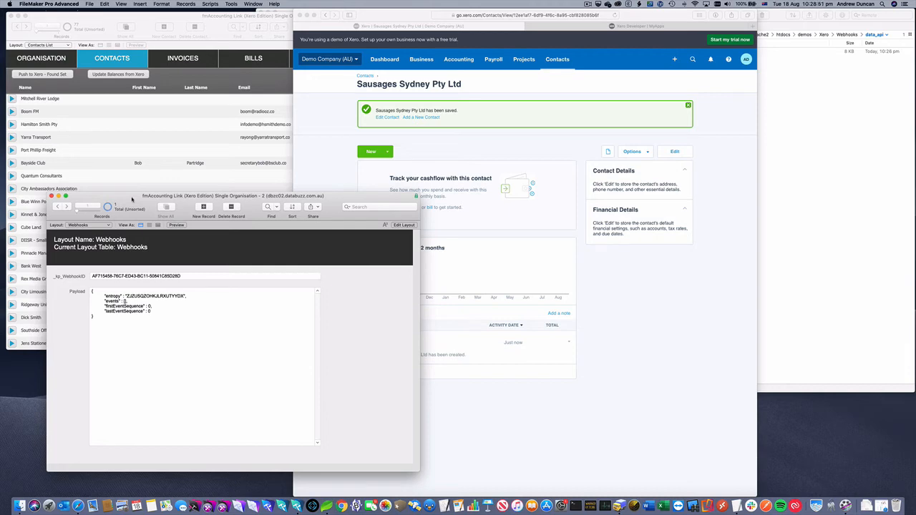
pyautogui.moveTo(132, 199); pyautogui.dragTo(147, 206)
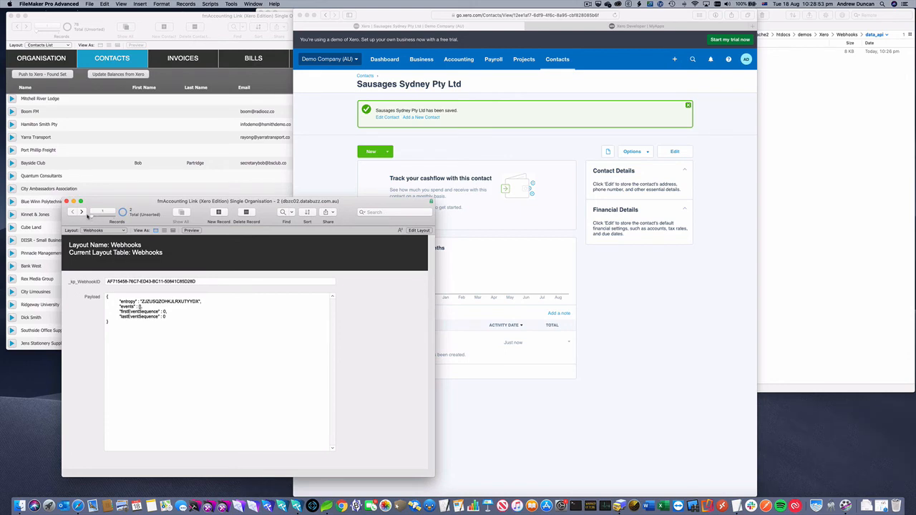
pyautogui.click(81, 213)
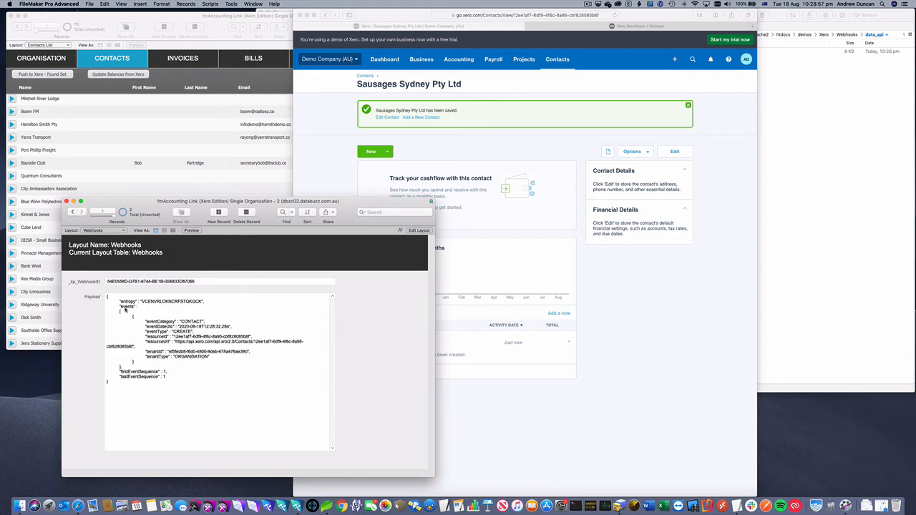
pyautogui.click(157, 317)
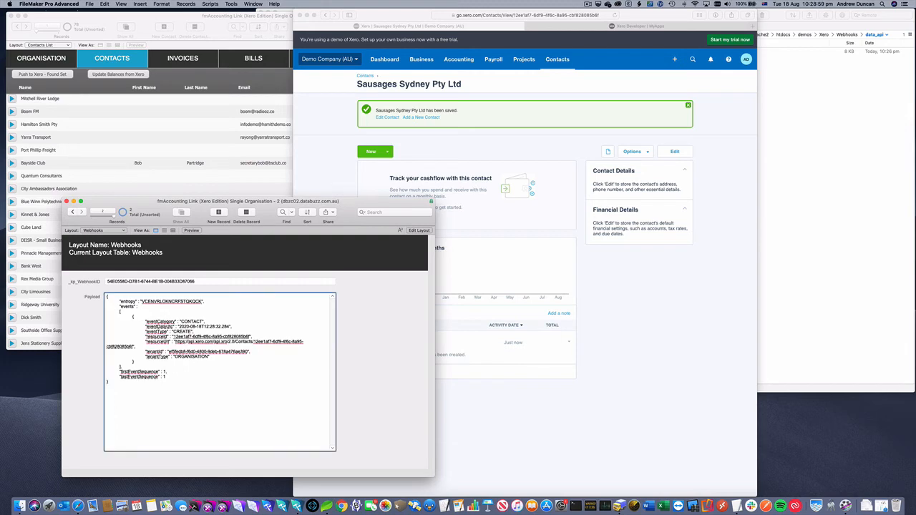
pyautogui.doubleClick(191, 322)
pyautogui.doubleClick(182, 331)
pyautogui.moveTo(173, 336); pyautogui.dragTo(250, 337)
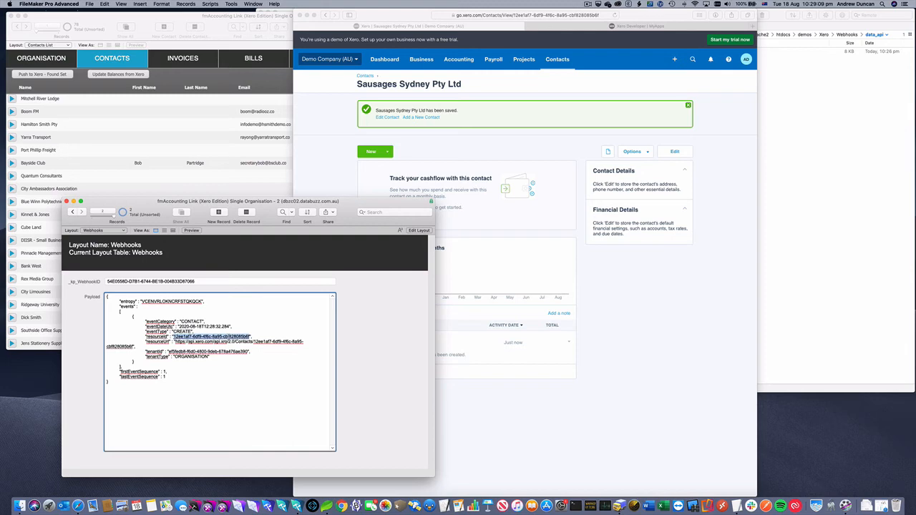
pyautogui.click(366, 331)
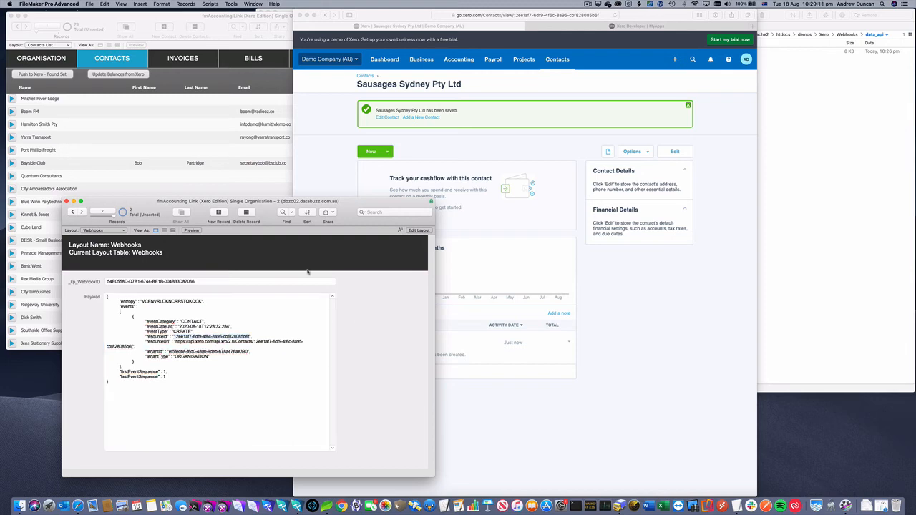
# - Open the Sausages Sydney Pty Ltd record from the end of the fmAccounting Link contacts list
pyautogui.click(124, 23)
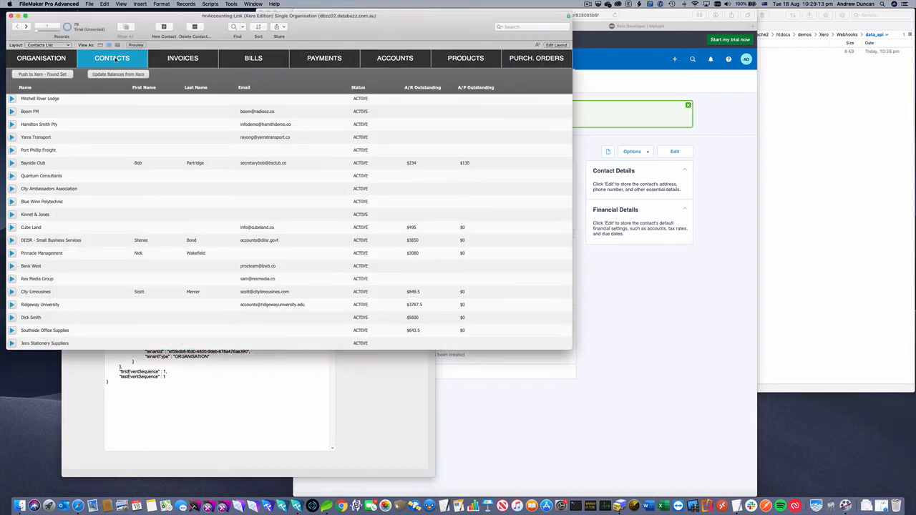
pyautogui.scroll(-2, 37, 308)
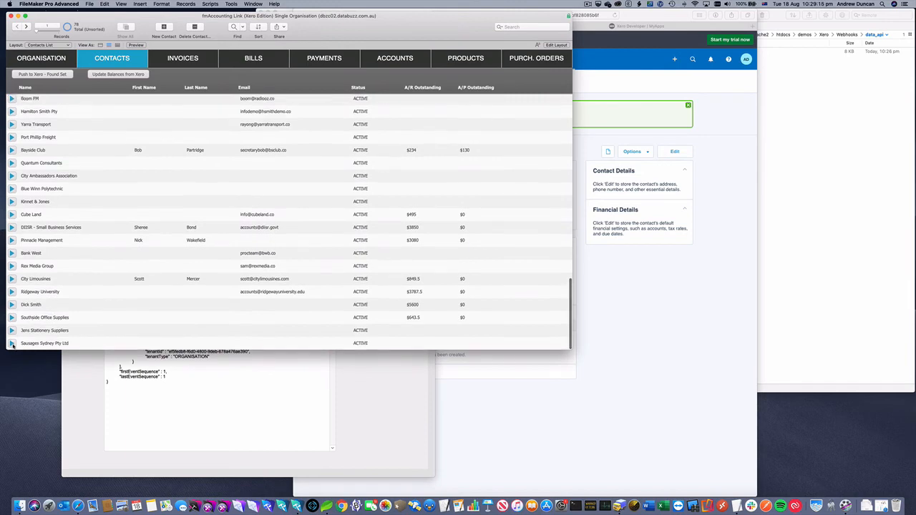
pyautogui.click(12, 344)
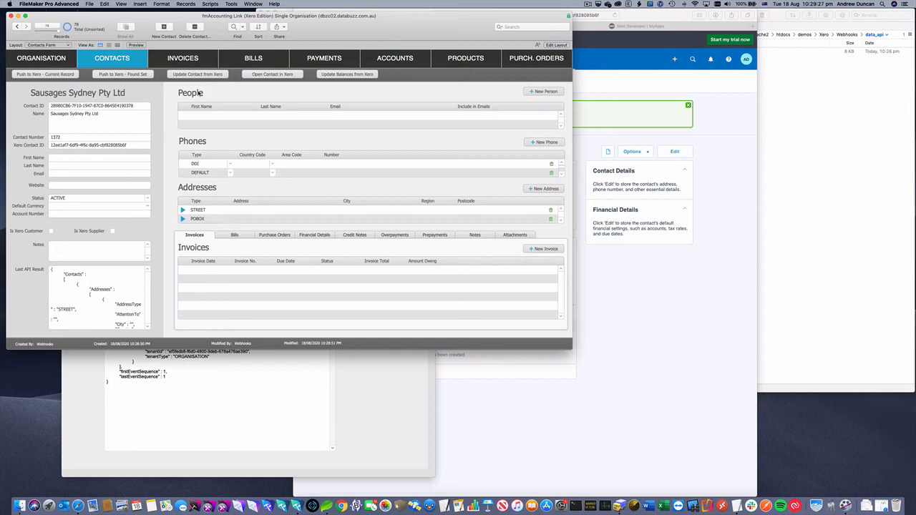
# - Find invoice ORC1034 in the fmAccounting Link invoices list
pyautogui.click(193, 60)
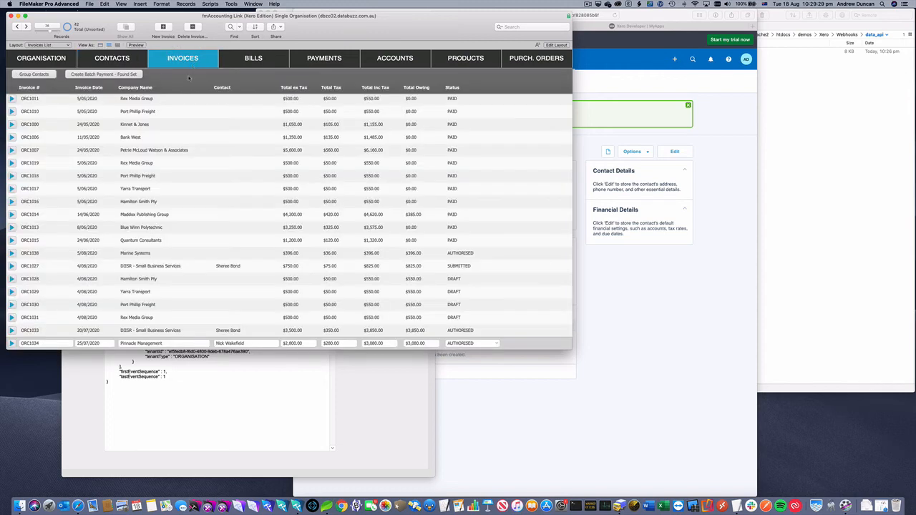
pyautogui.press('super+f')
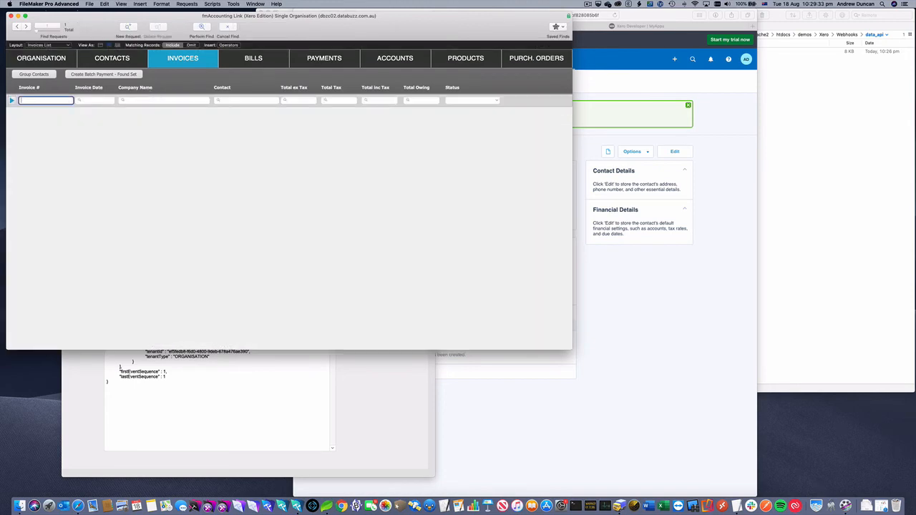
pyautogui.press('super+Tab')
pyautogui.click(47, 104)
pyautogui.write('ORC1034')
pyautogui.press('Return')
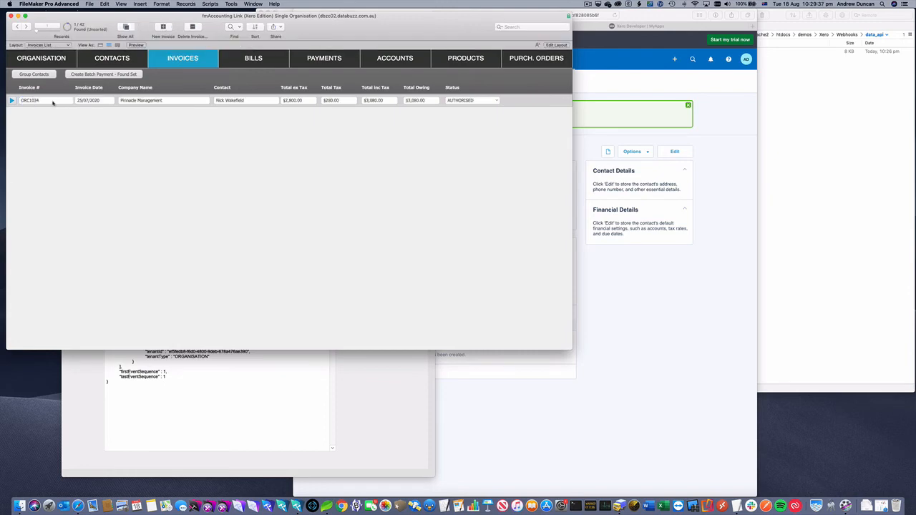
# - Open invoice ORC1034's details and open the invoice in Xero
pyautogui.click(12, 101)
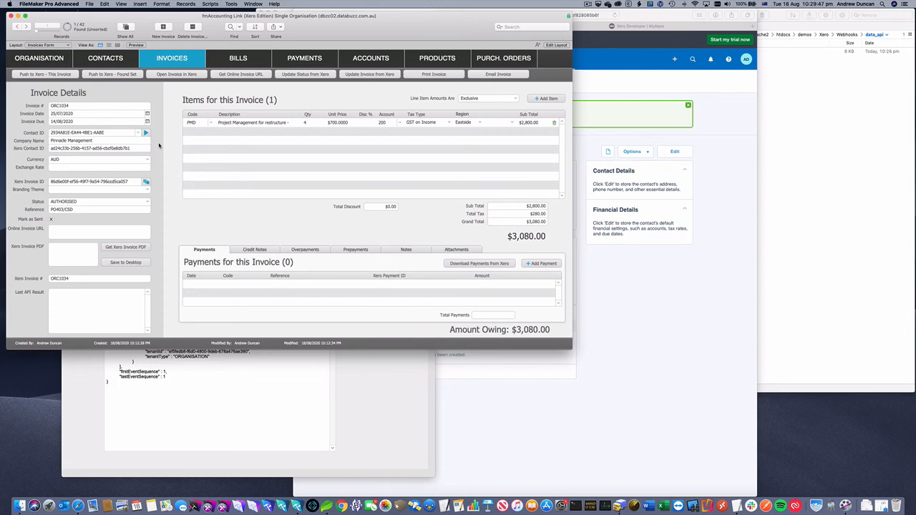
pyautogui.click(191, 75)
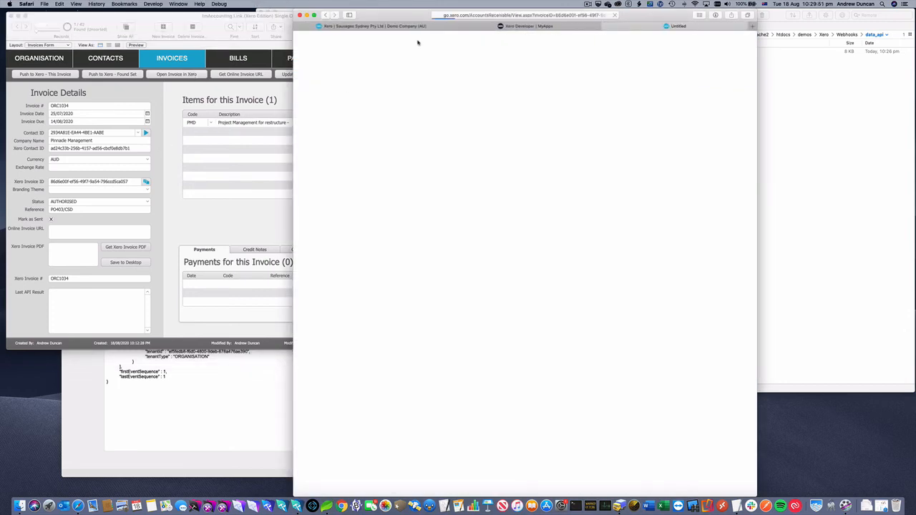
pyautogui.moveTo(392, 16); pyautogui.dragTo(449, 16)
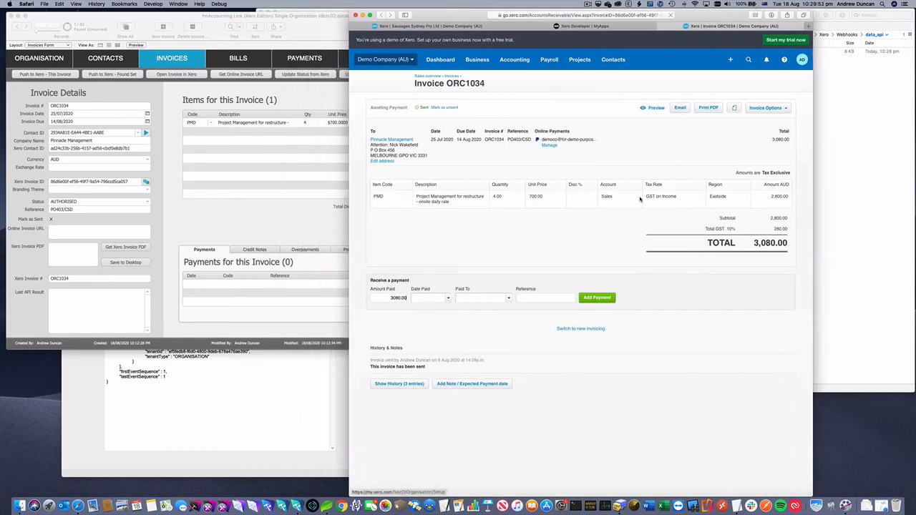
# - Record a 2500 payment on invoice ORC1034 dated 18 Aug 2020 to 090 - Business Bank Account, reference 854125
pyautogui.doubleClick(397, 298)
pyautogui.write('2500')
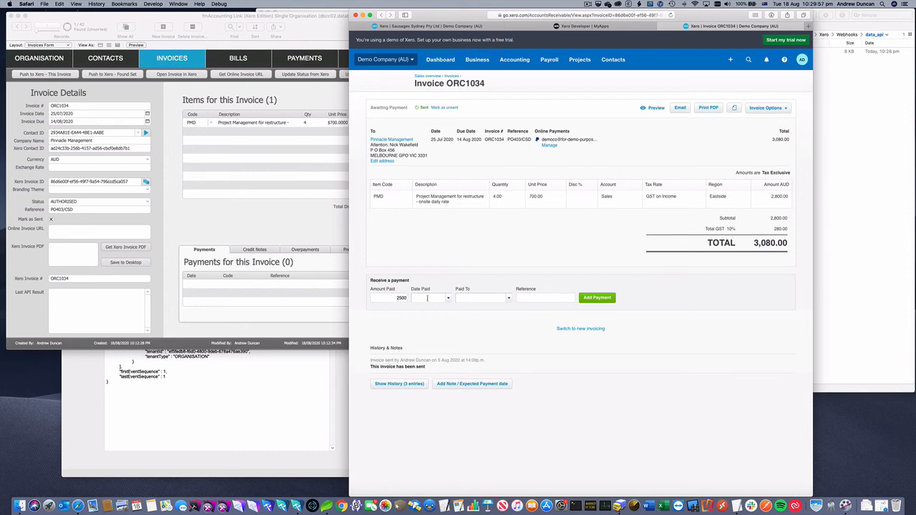
pyautogui.click(444, 297)
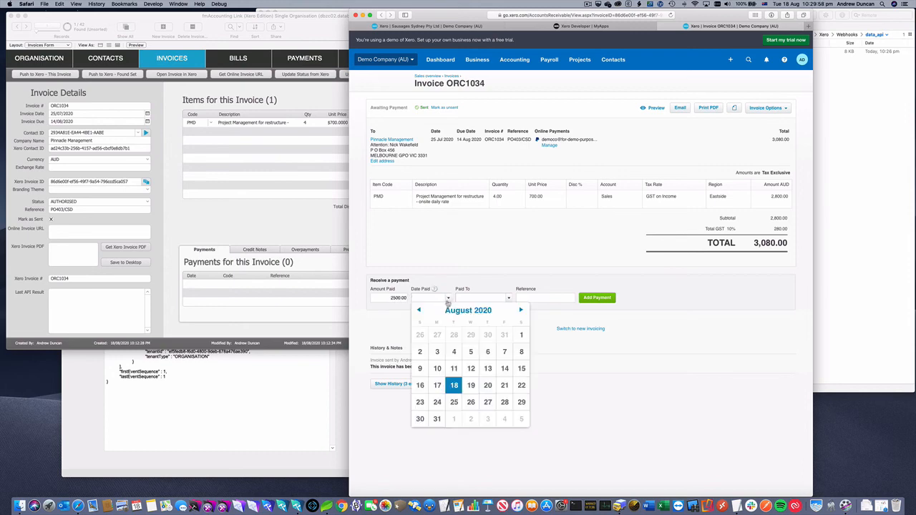
pyautogui.click(455, 385)
pyautogui.click(509, 298)
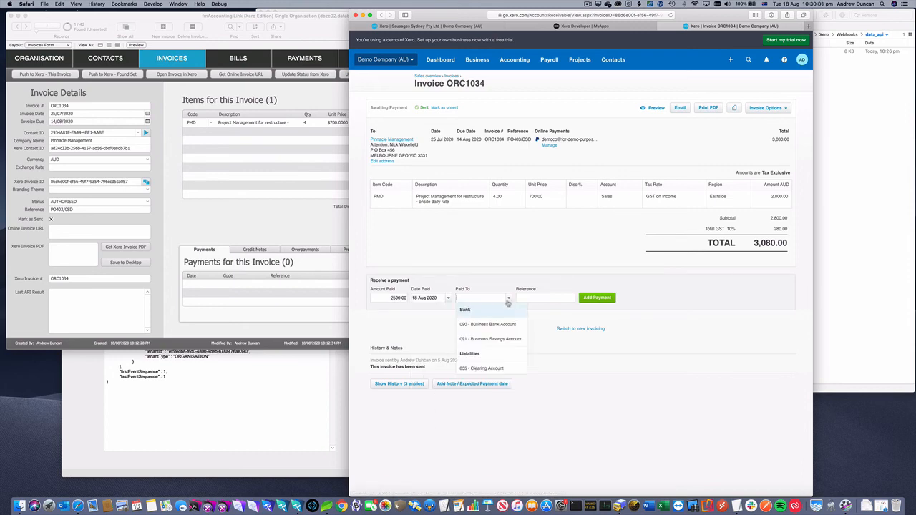
pyautogui.click(503, 325)
pyautogui.click(538, 298)
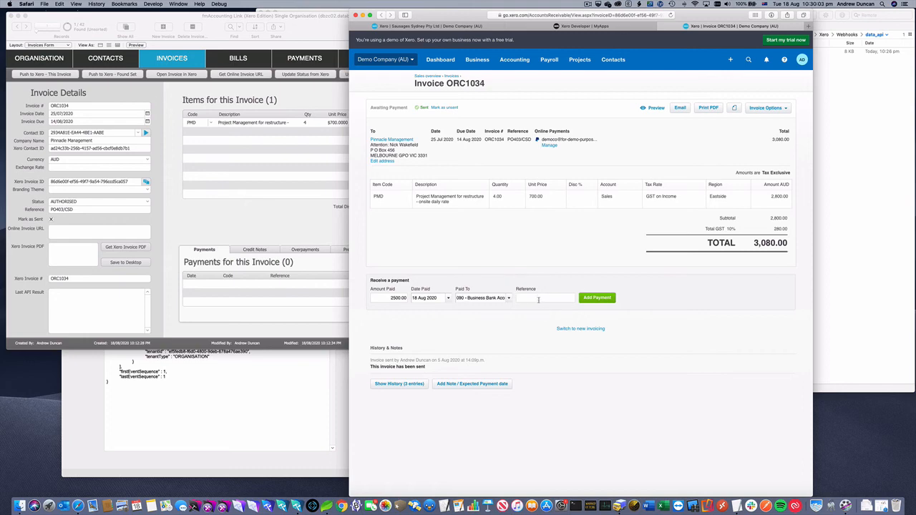
pyautogui.write('854125')
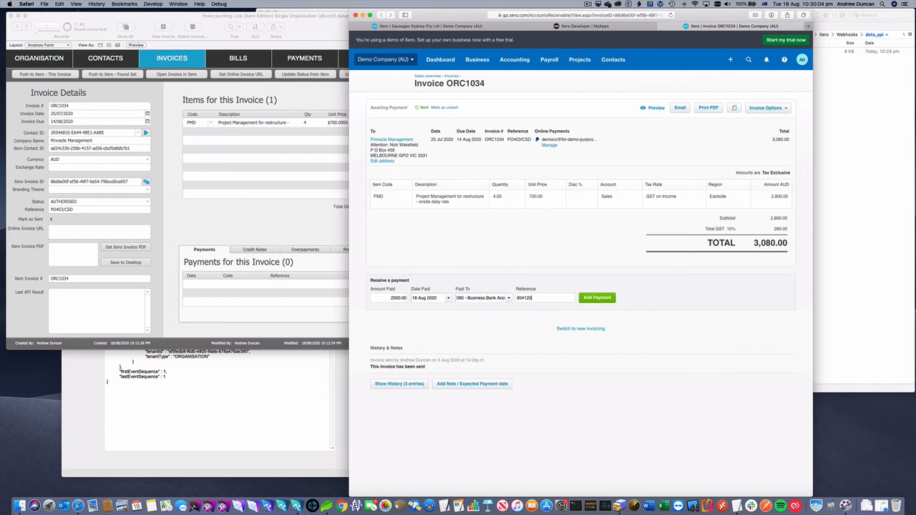
pyautogui.click(598, 299)
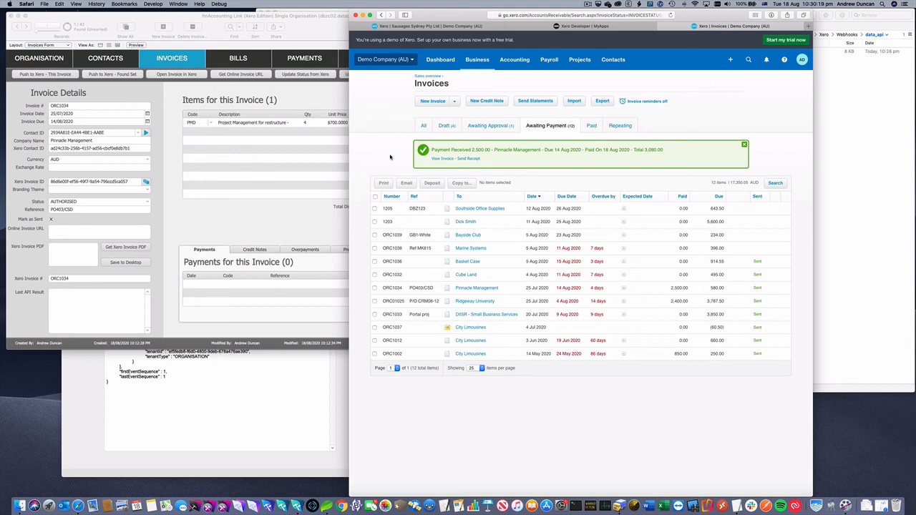
# - Check the fmAccounting Link invoice record for the received payment
pyautogui.click(94, 390)
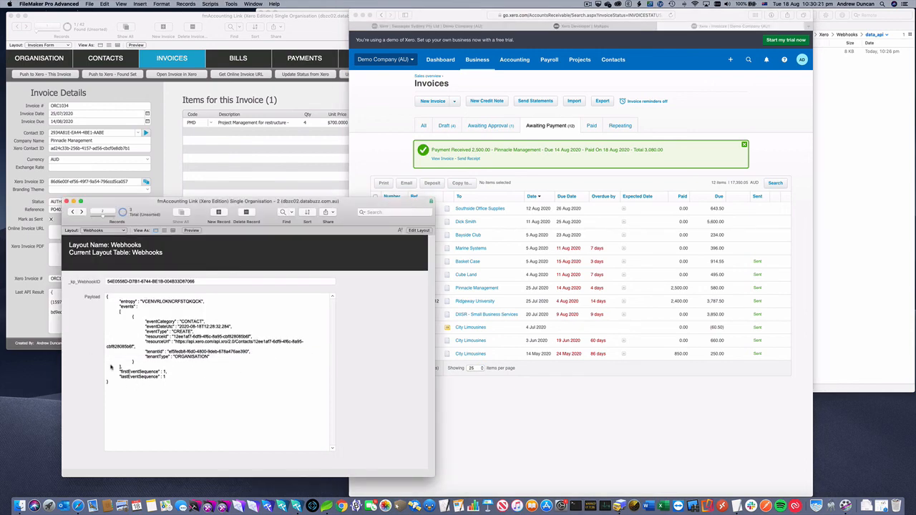
pyautogui.click(18, 303)
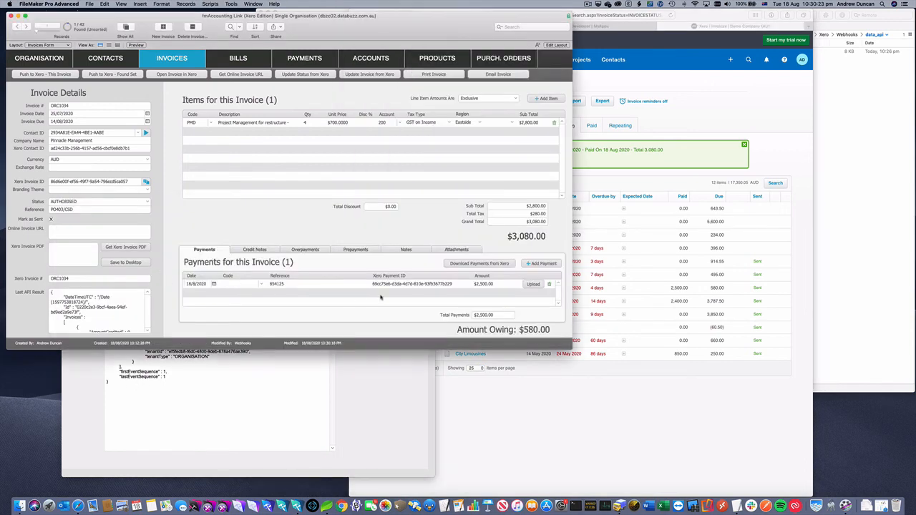
# - Bring the Webhooks window forward and examine the next webhook record's invoice update payload
pyautogui.click(378, 378)
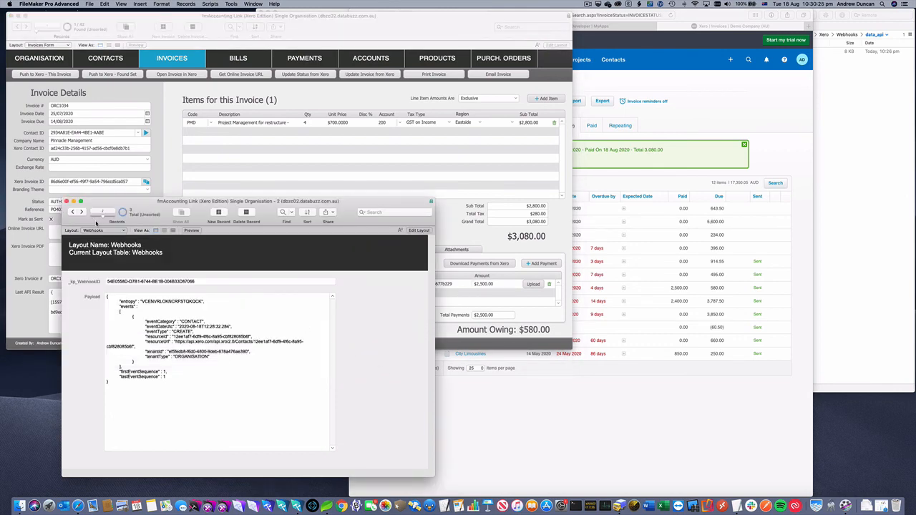
pyautogui.click(82, 213)
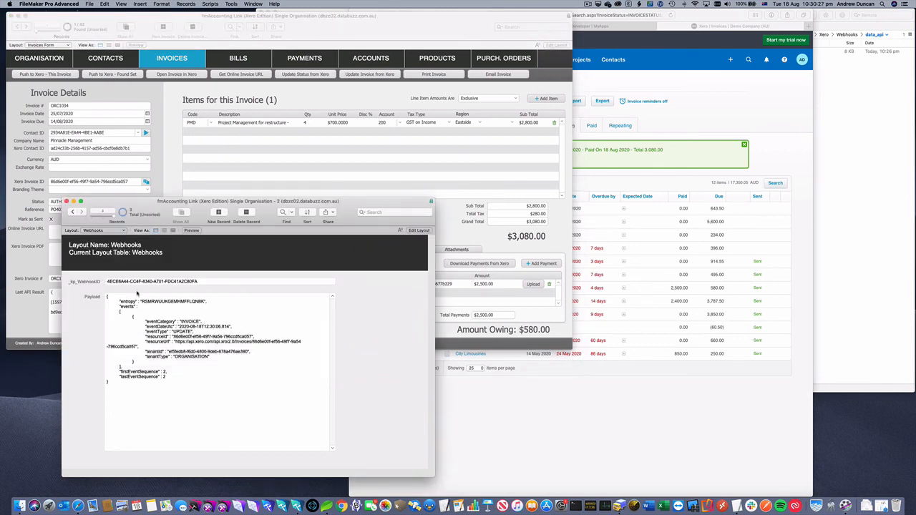
pyautogui.doubleClick(190, 322)
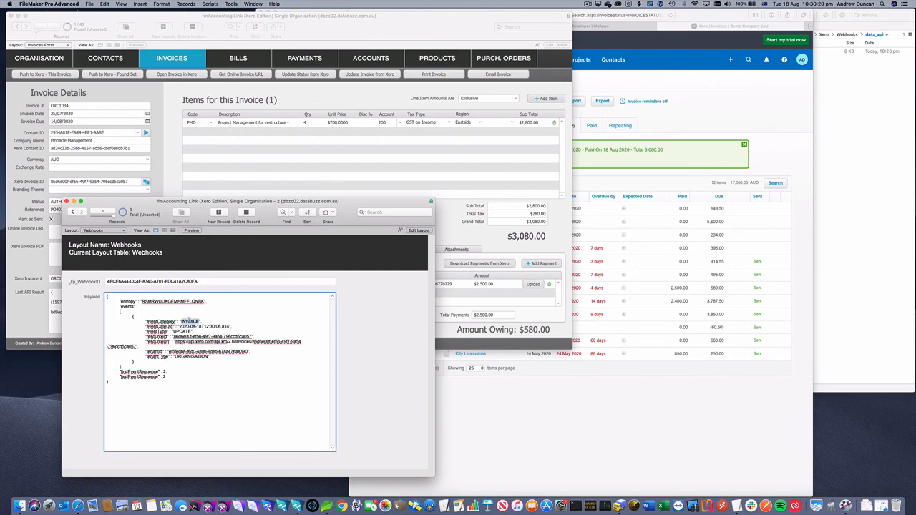
pyautogui.doubleClick(181, 330)
pyautogui.moveTo(173, 337); pyautogui.dragTo(252, 336)
pyautogui.click(358, 313)
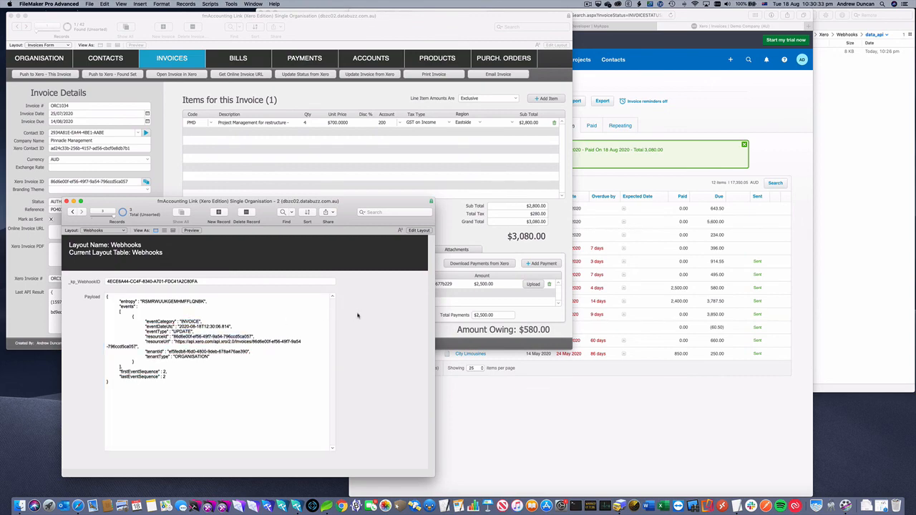
# - Return to the main fmAccounting Link window and open the Organisation Xero Preferences
pyautogui.click(383, 100)
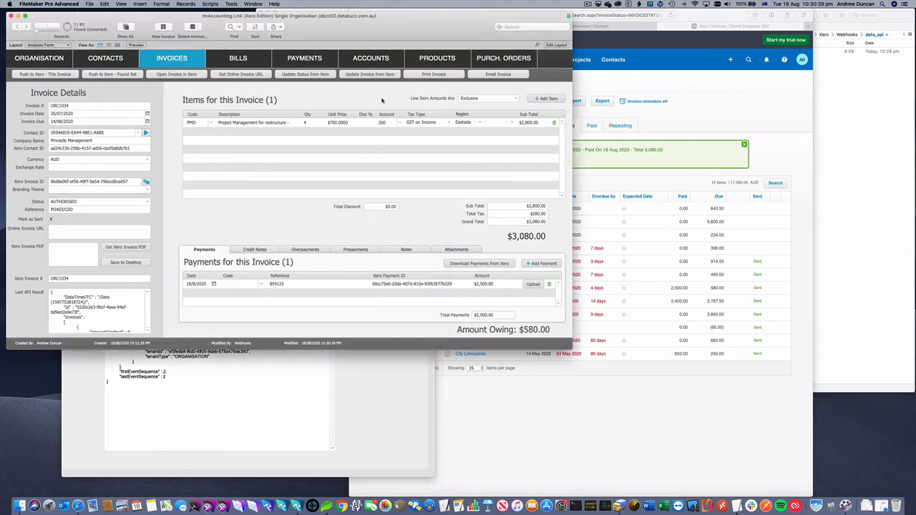
pyautogui.click(56, 61)
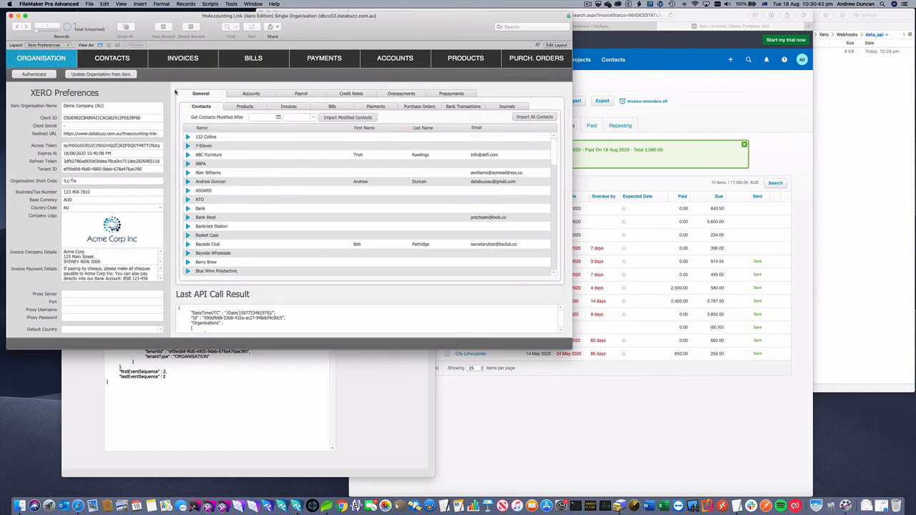